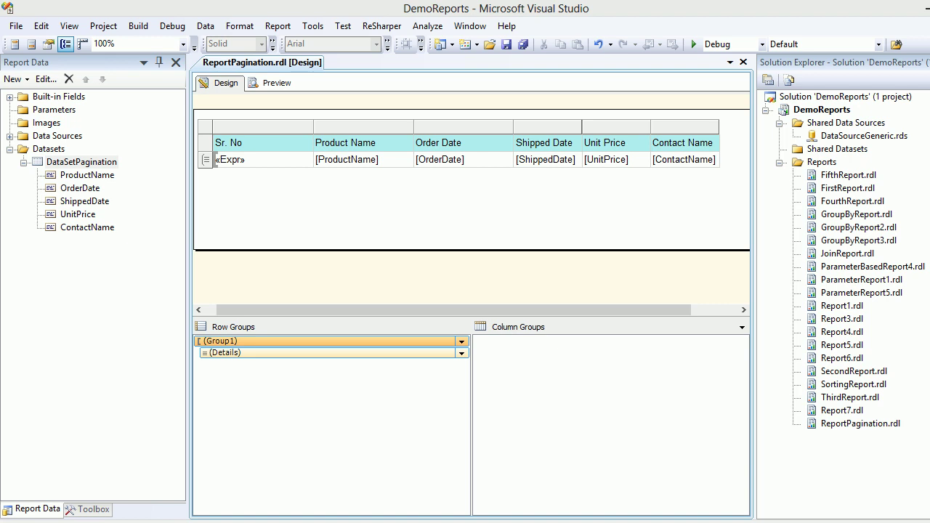
Check the pagination notes, then preview the report's first two pages and return to design.
click(327, 522)
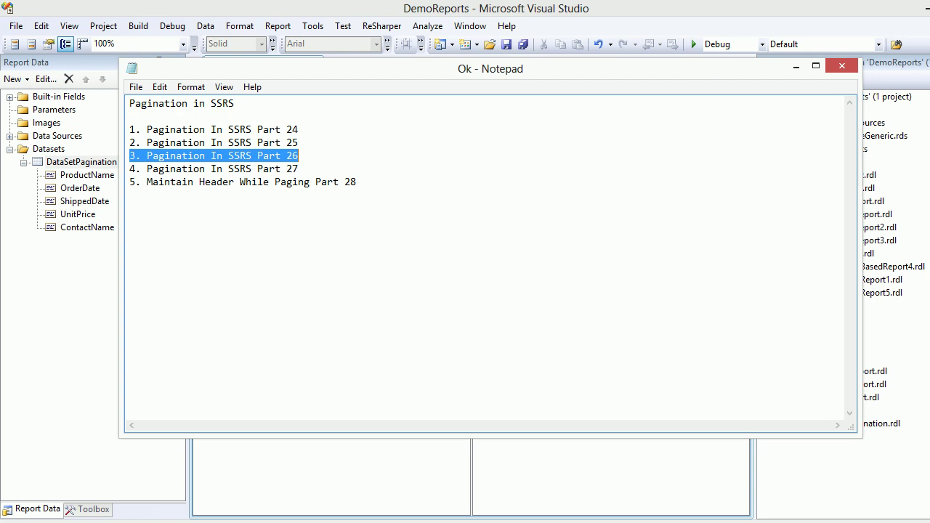
key(alt+Tab)
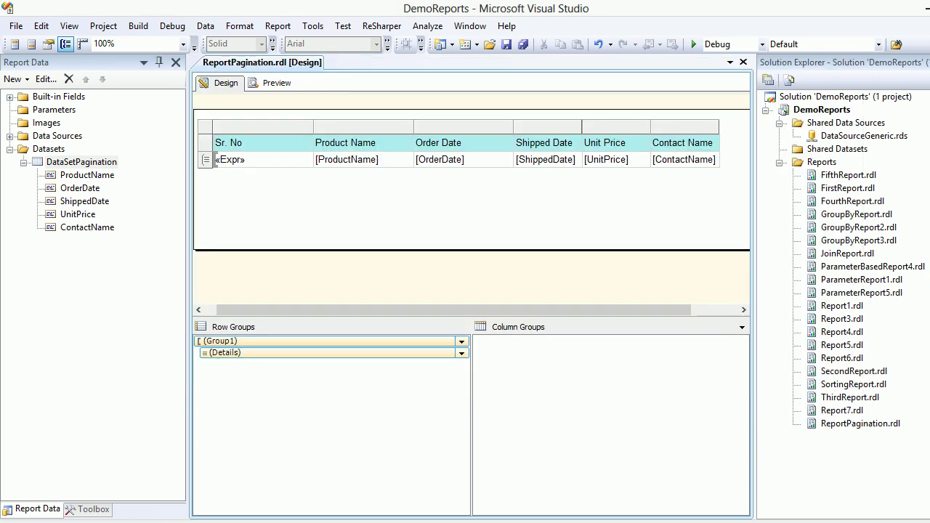
click(276, 82)
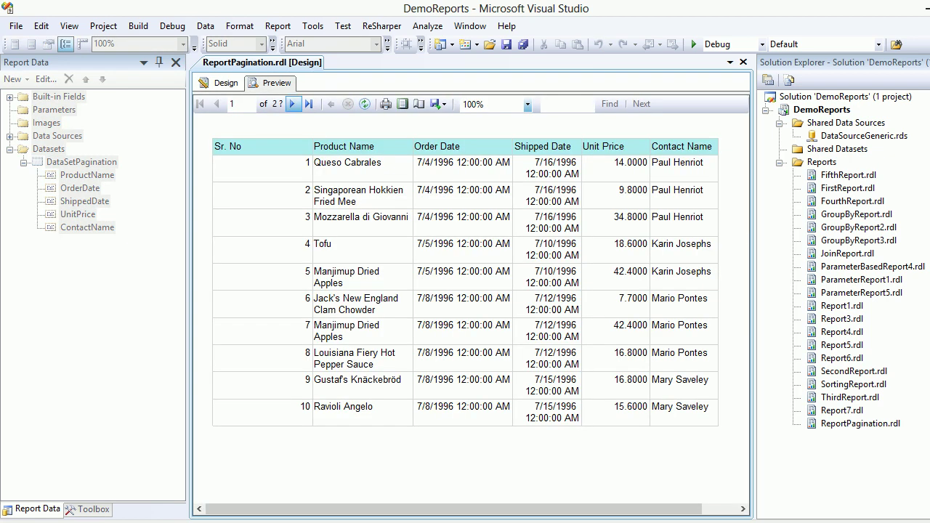
click(292, 104)
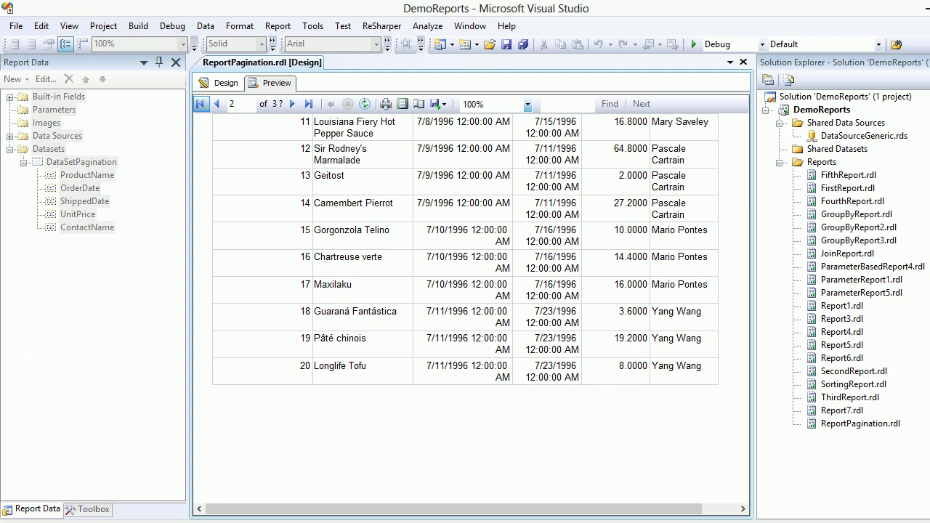
click(200, 104)
click(220, 83)
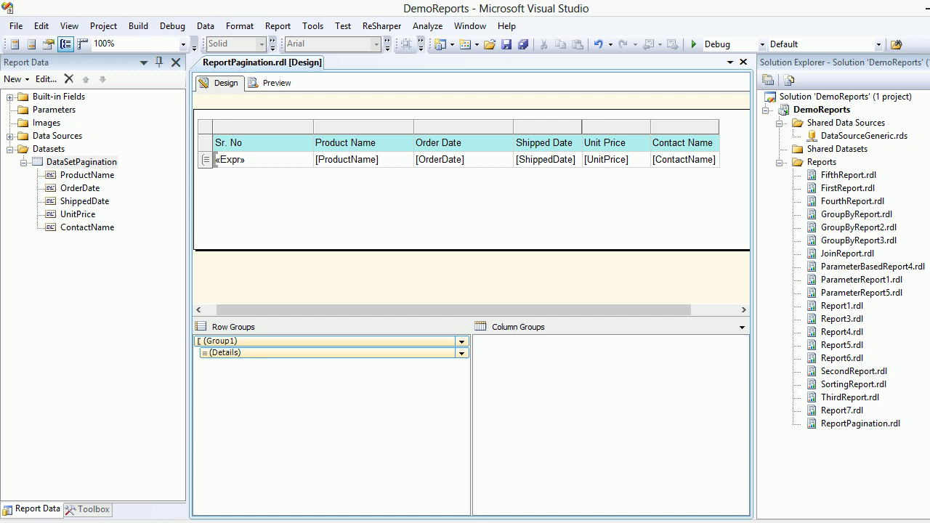
Inspect Group1's grouping expression, which pages by a hard-coded 10 rows.
click(327, 341)
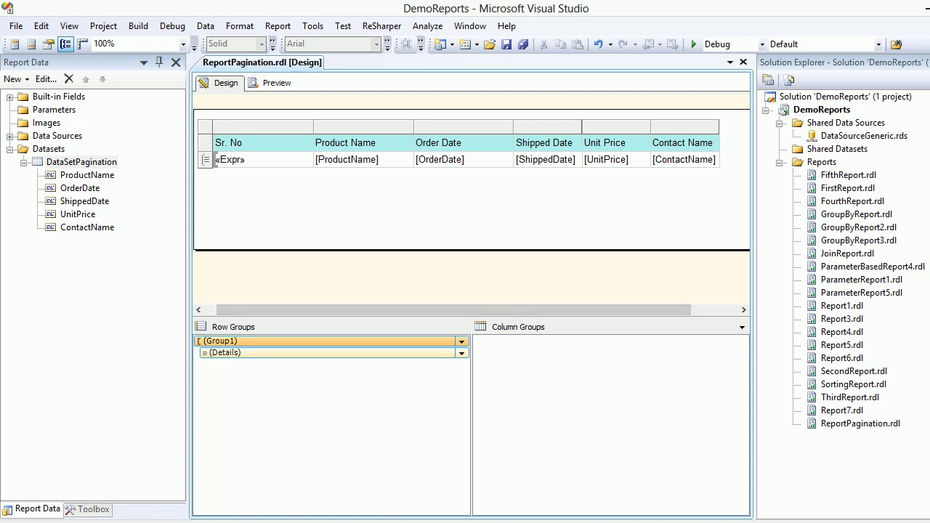
right_click(317, 340)
key(Up)
key(Return)
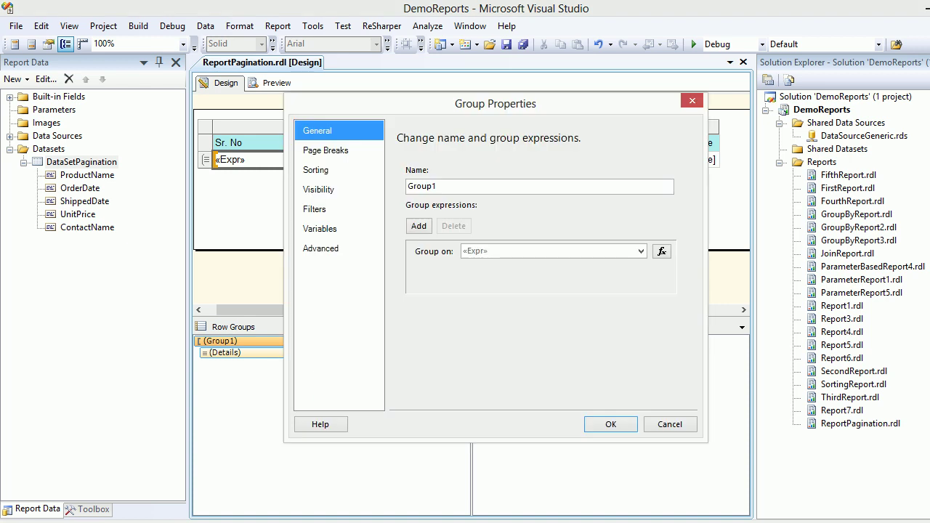
click(661, 250)
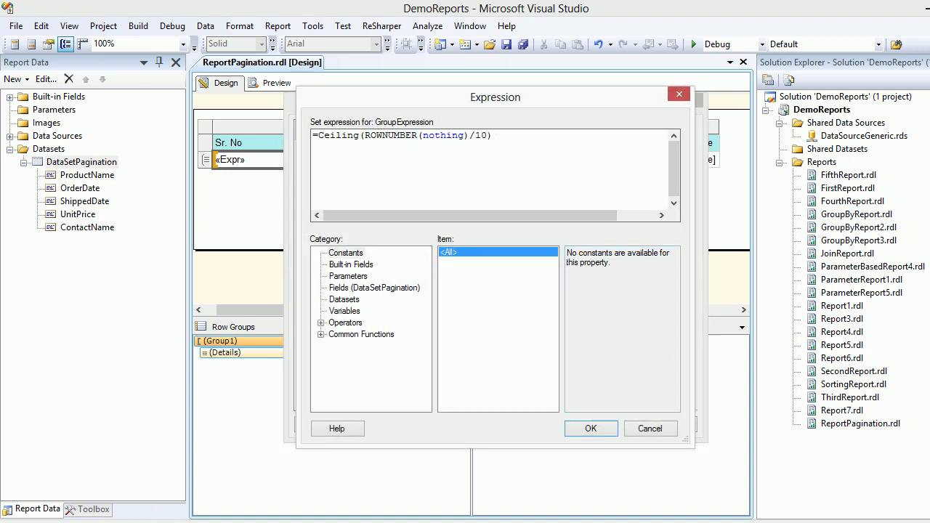
double_click(481, 135)
click(591, 428)
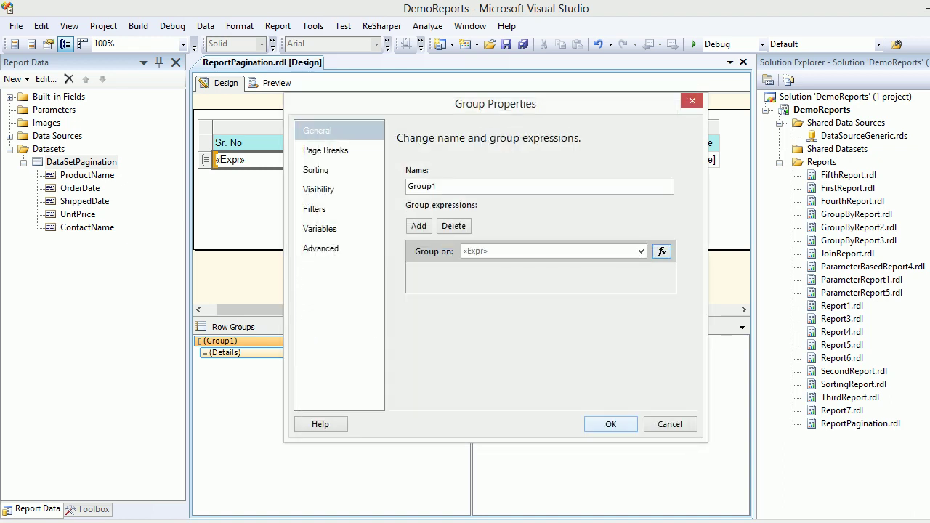
click(590, 428)
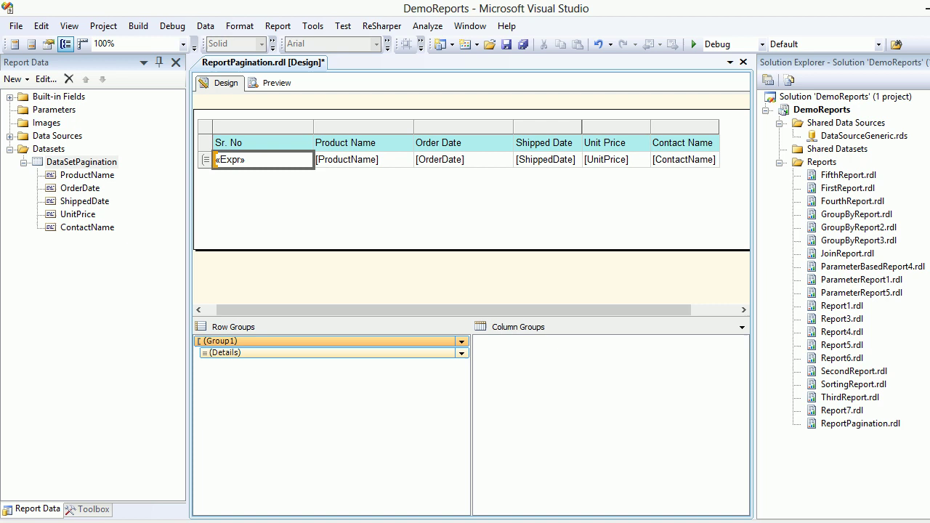
Add a report parameter named Limit with the prompt 'Enter your limit ?'.
click(54, 110)
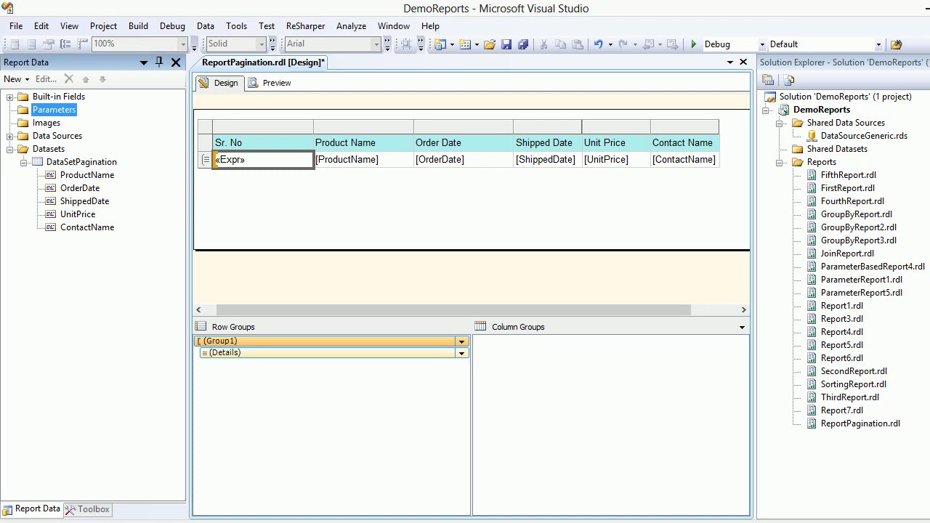
right_click(64, 111)
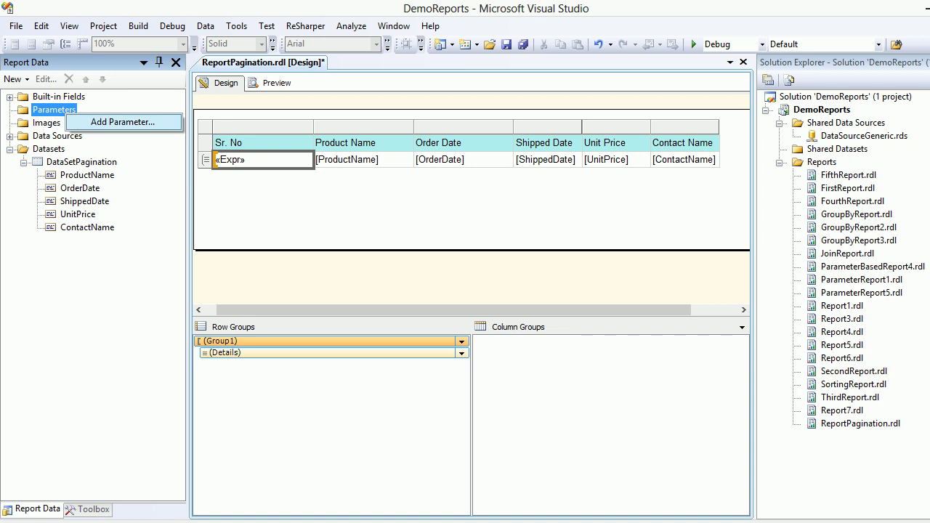
click(102, 123)
click(470, 185)
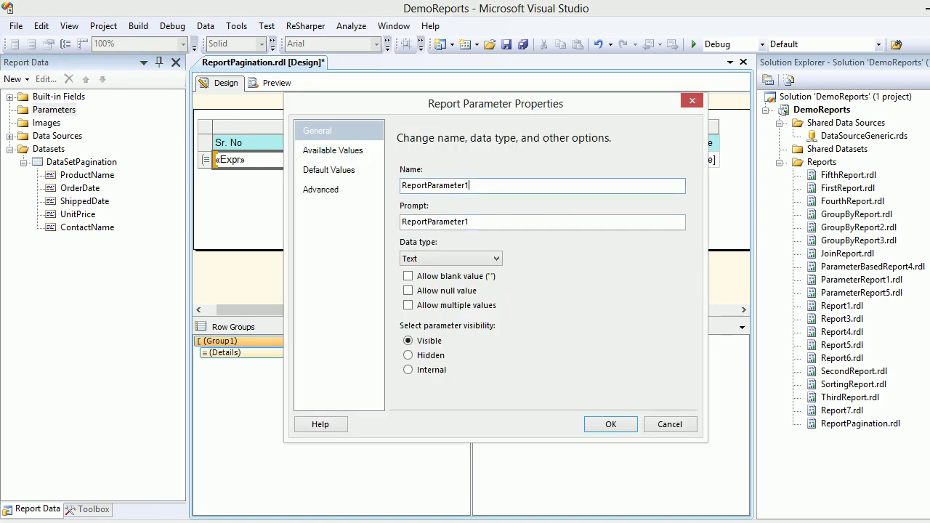
double_click(469, 185)
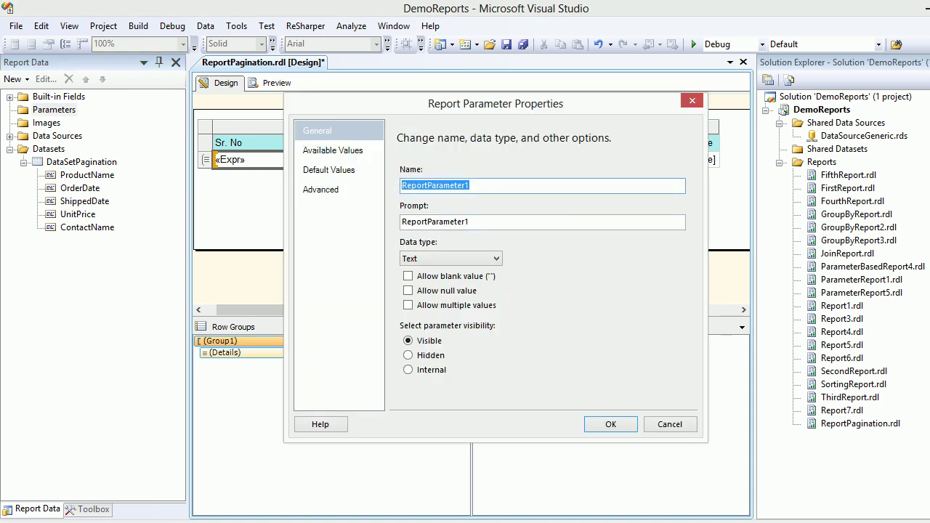
text(Limit)
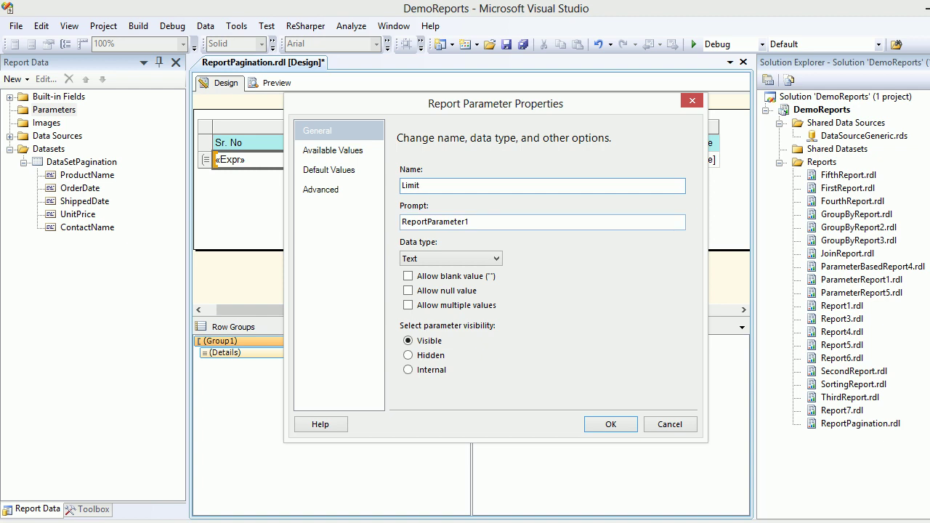
key(Tab)
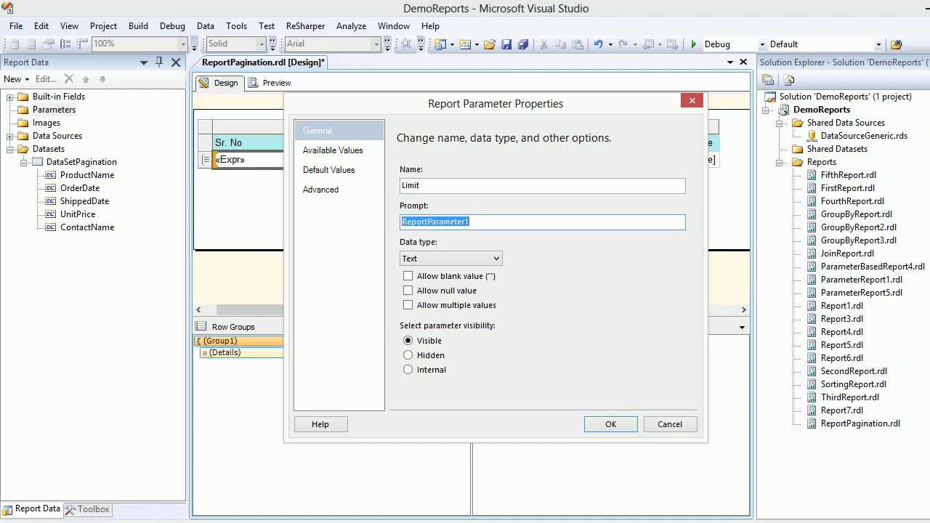
text(Enter )
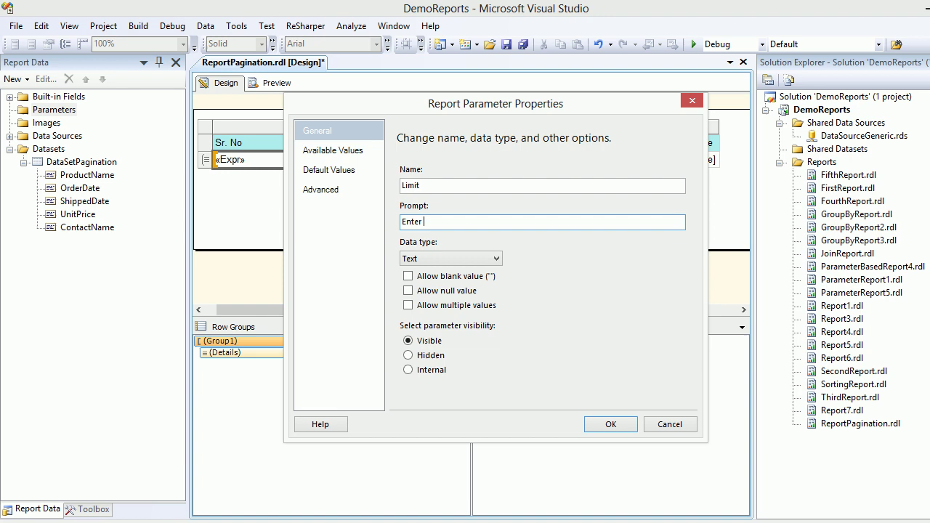
text(your limit ?)
Make Limit an Integer parameter with a default value of 5.
click(450, 258)
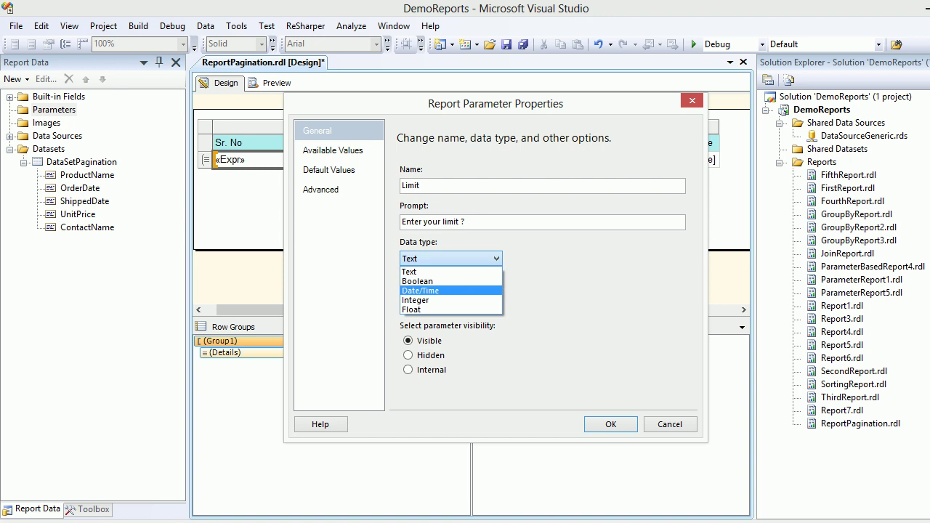
key(Return)
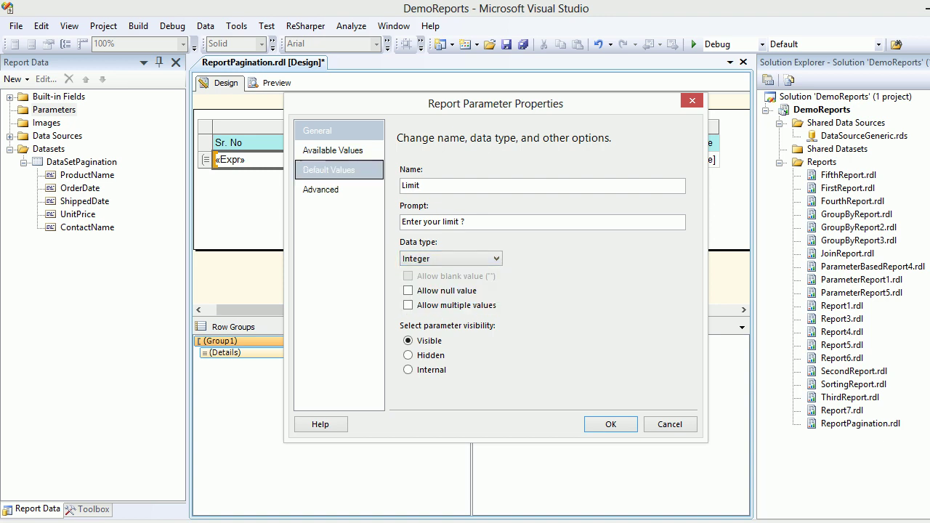
click(339, 149)
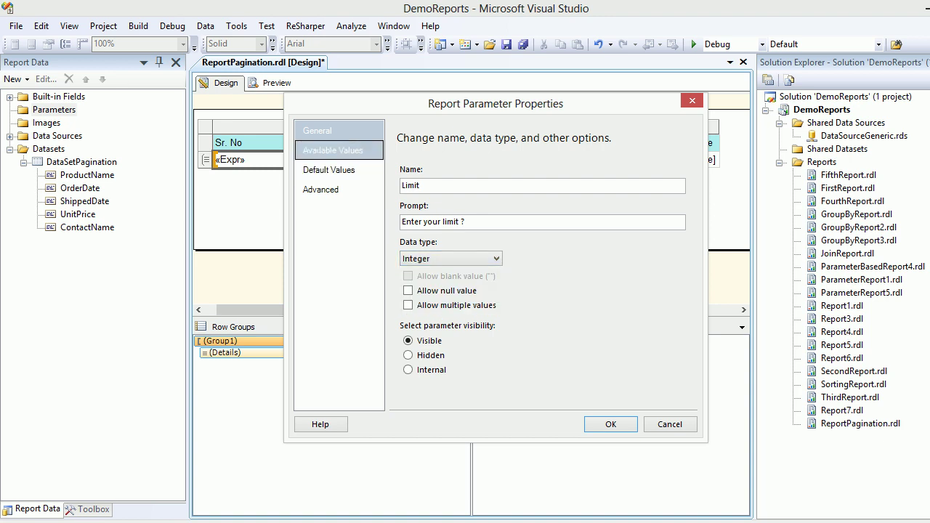
click(328, 169)
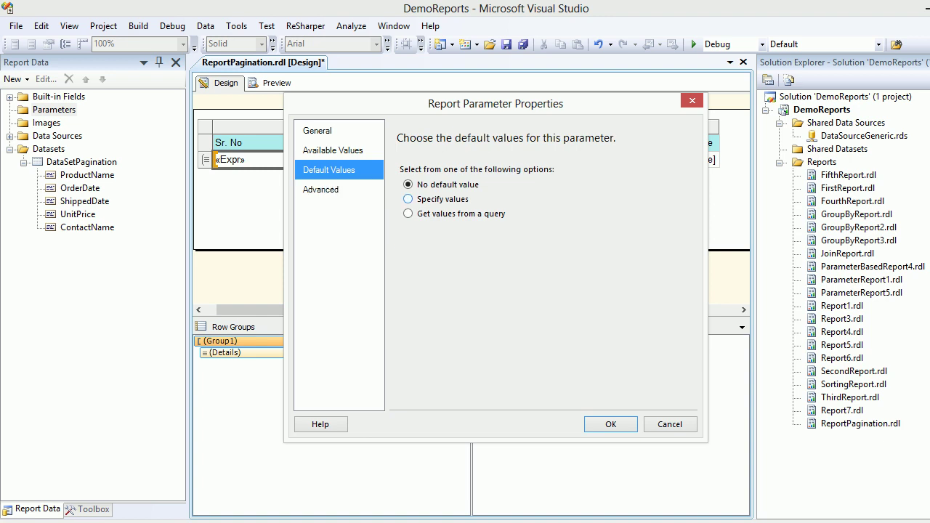
click(407, 198)
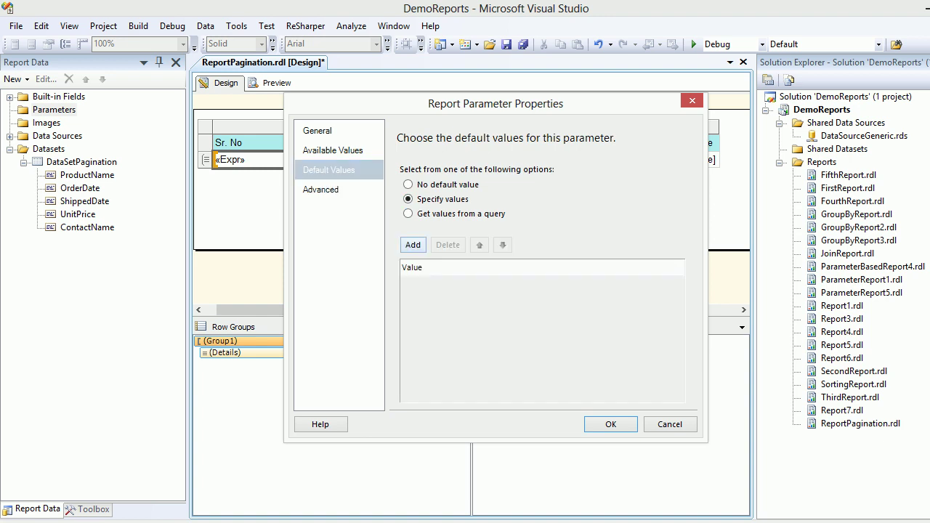
click(412, 245)
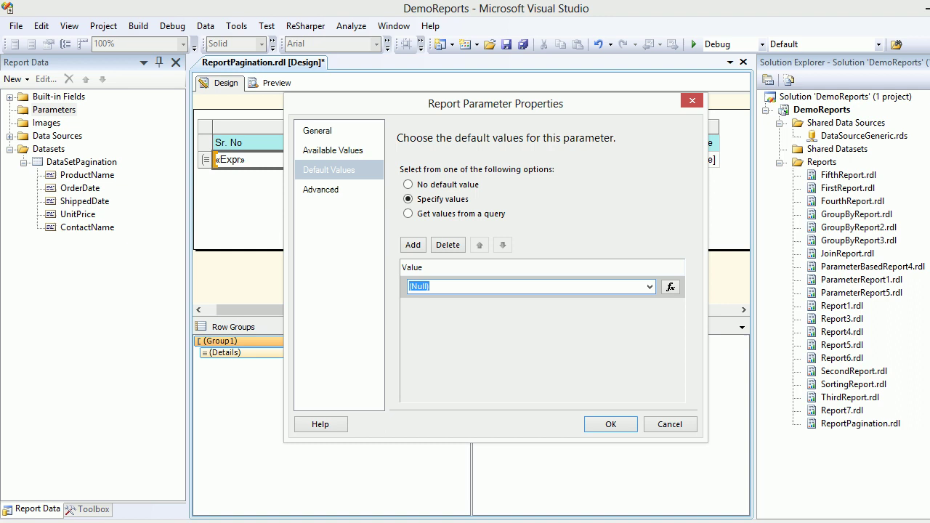
text(5)
key(Return)
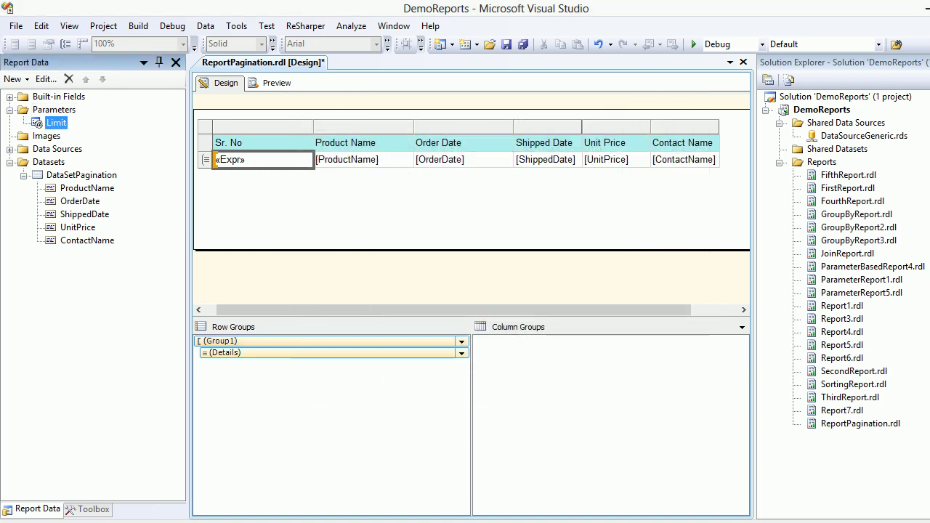
Run the preview with limit 5, confirm page 2 still shows rows 11–20, then return to design.
click(273, 82)
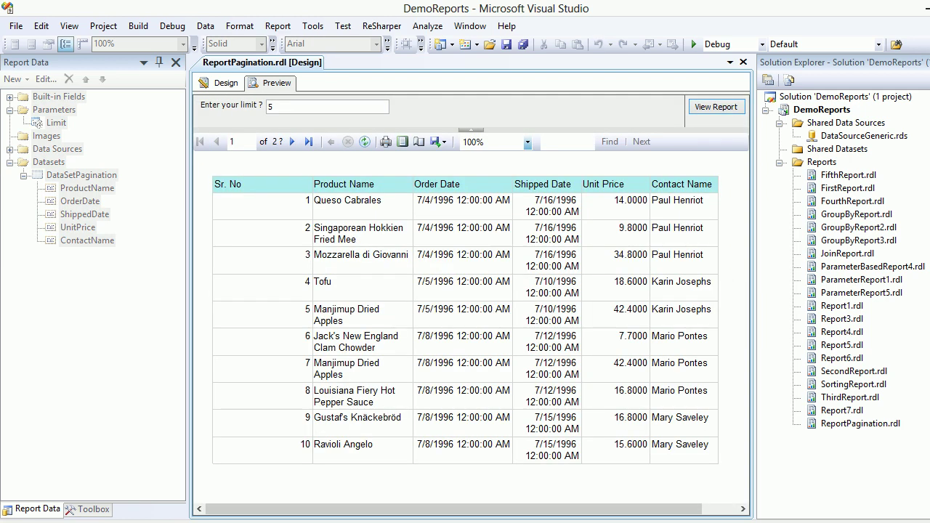
click(269, 107)
click(715, 107)
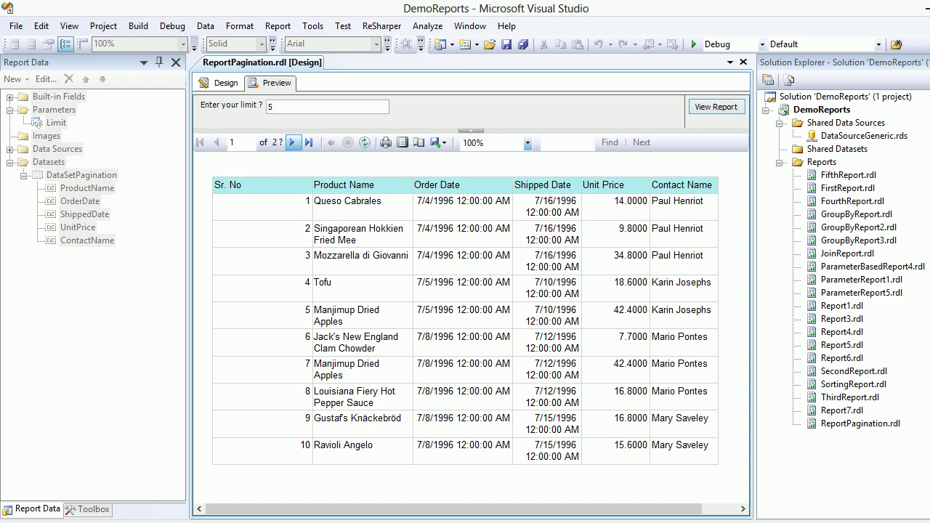
click(292, 143)
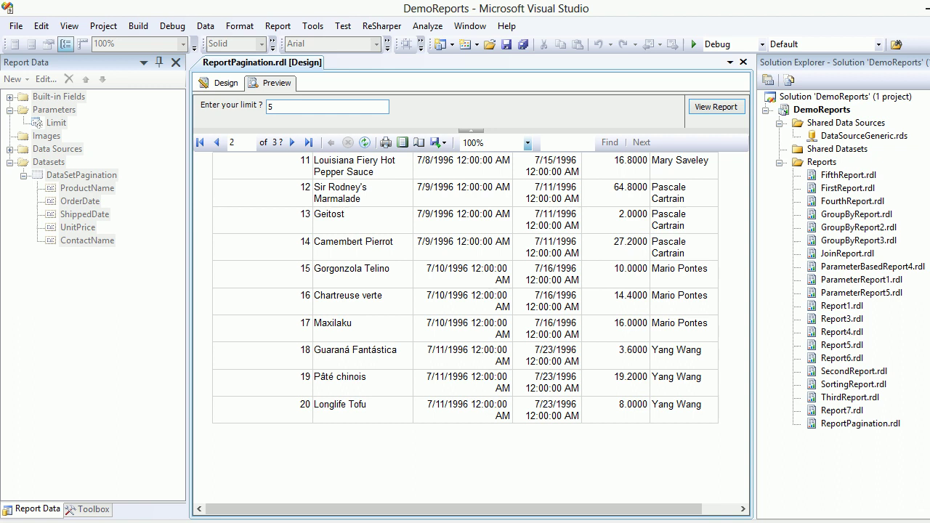
click(221, 82)
click(216, 159)
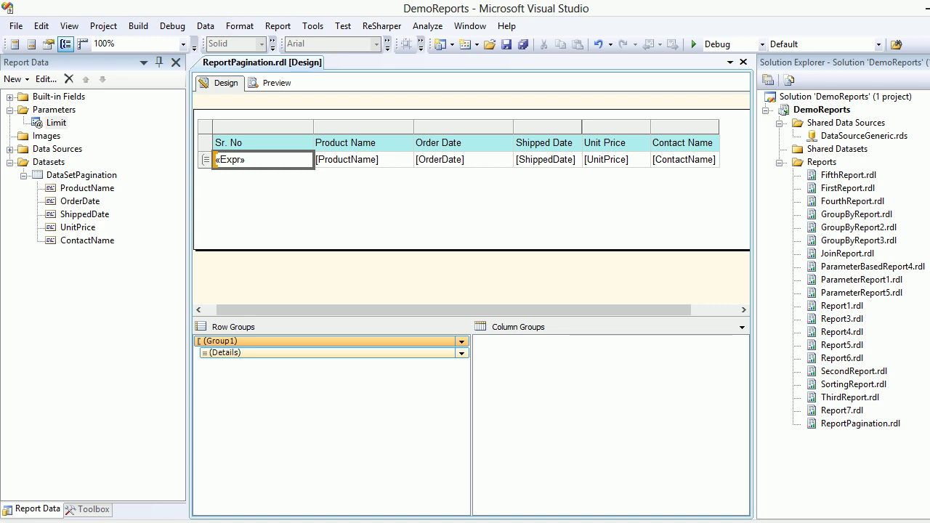
Replace the divisor 10 in Group1's expression with Parameters!Limit.Value and save the report.
right_click(321, 343)
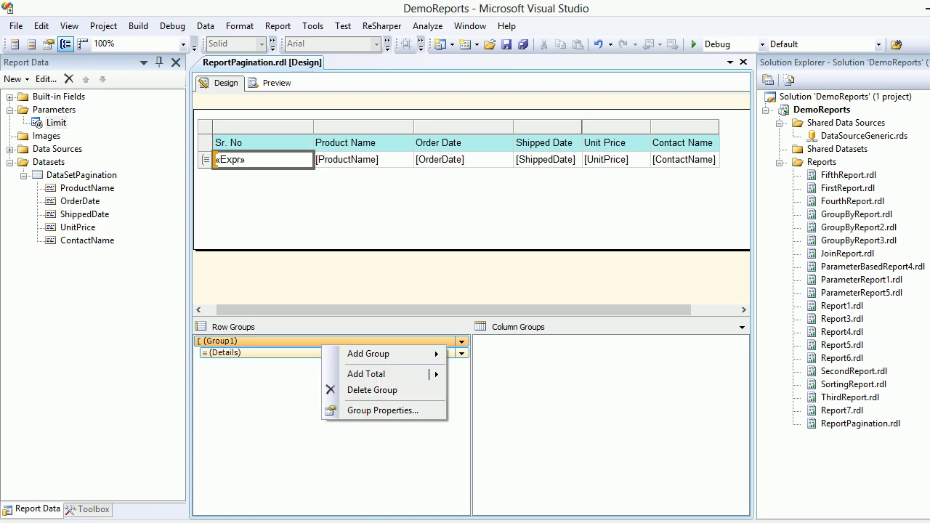
click(383, 410)
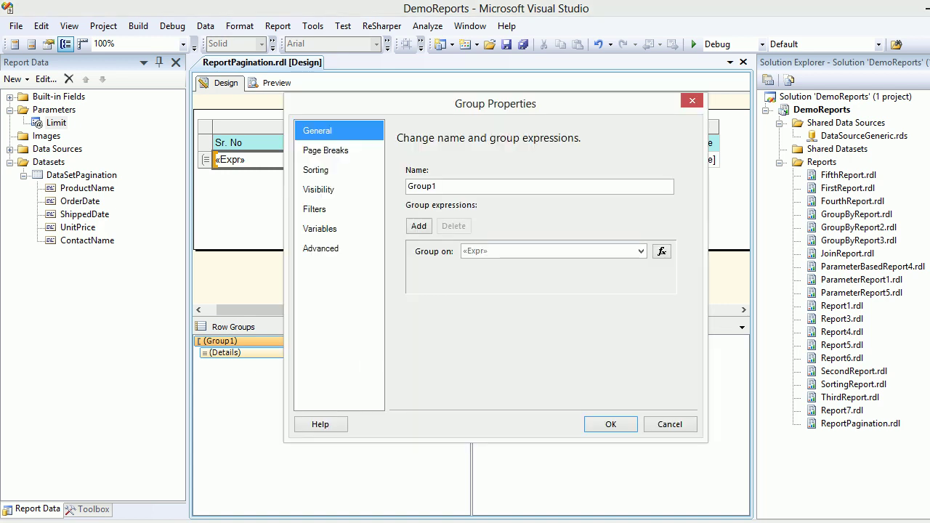
click(661, 251)
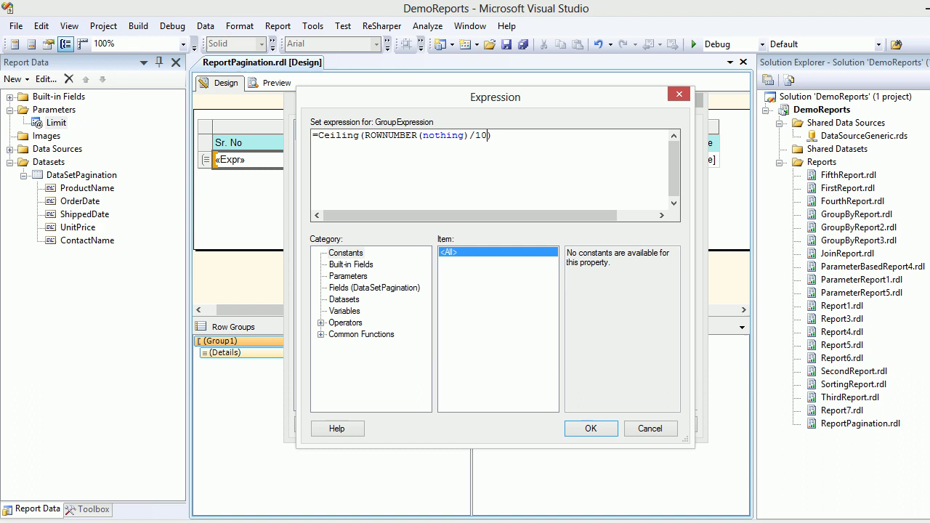
click(477, 136)
key(Delete)
key(Delete)
click(348, 276)
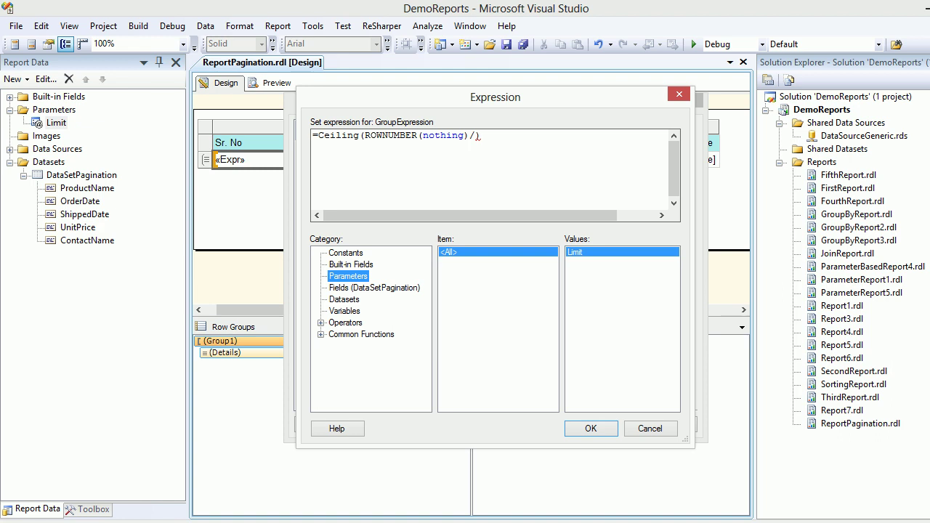
double_click(575, 252)
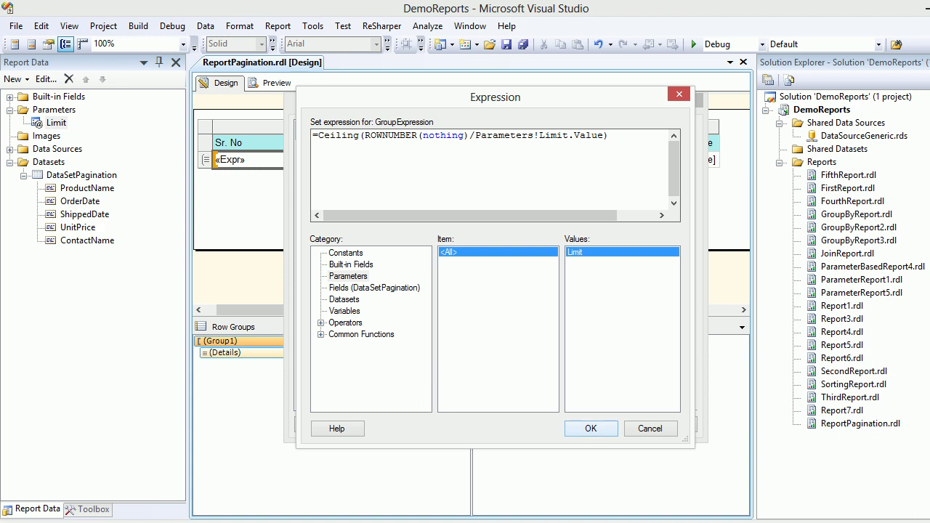
click(591, 428)
click(591, 428)
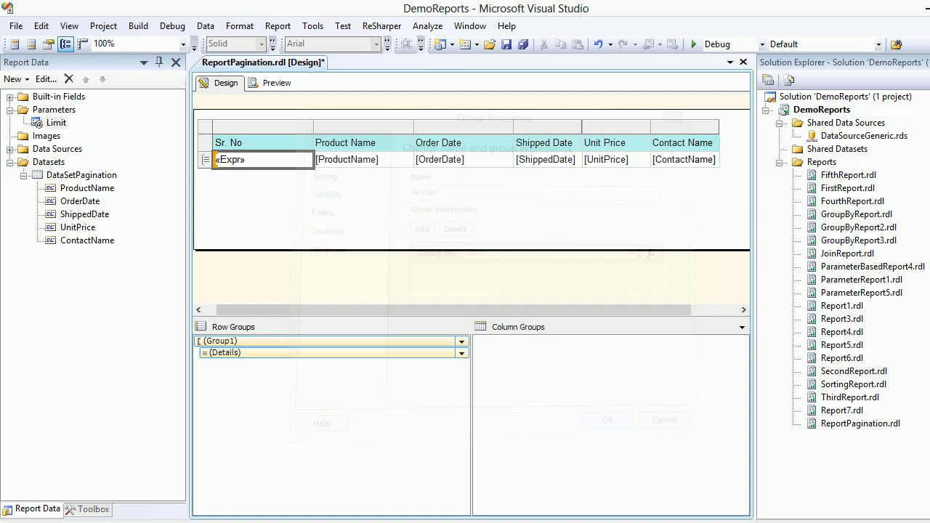
key(ctrl+s)
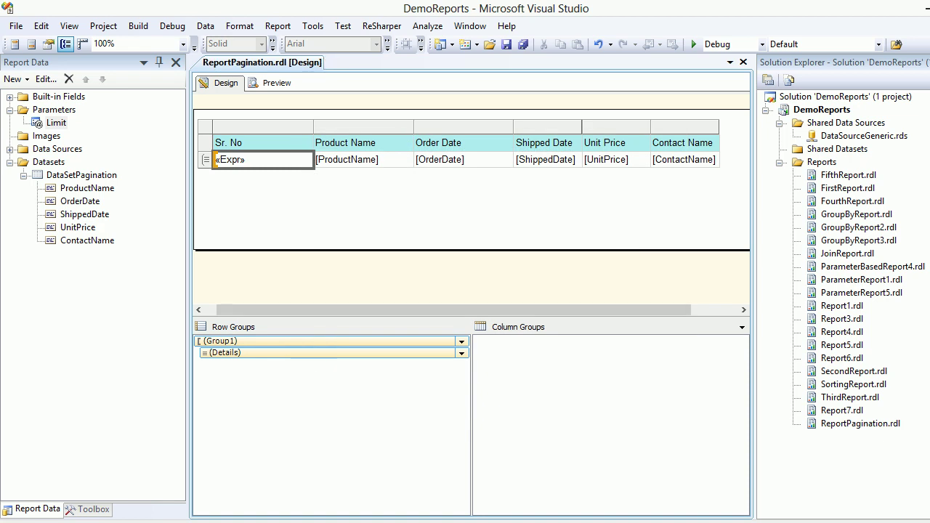
Preview with limit 5 across two pages, then rerun with limit 10 and page to rows 21–30.
click(274, 82)
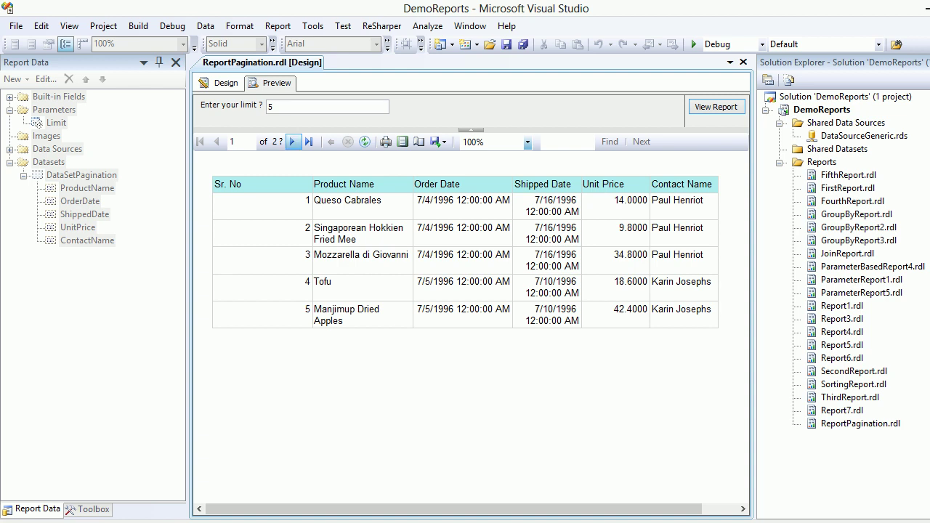
click(292, 141)
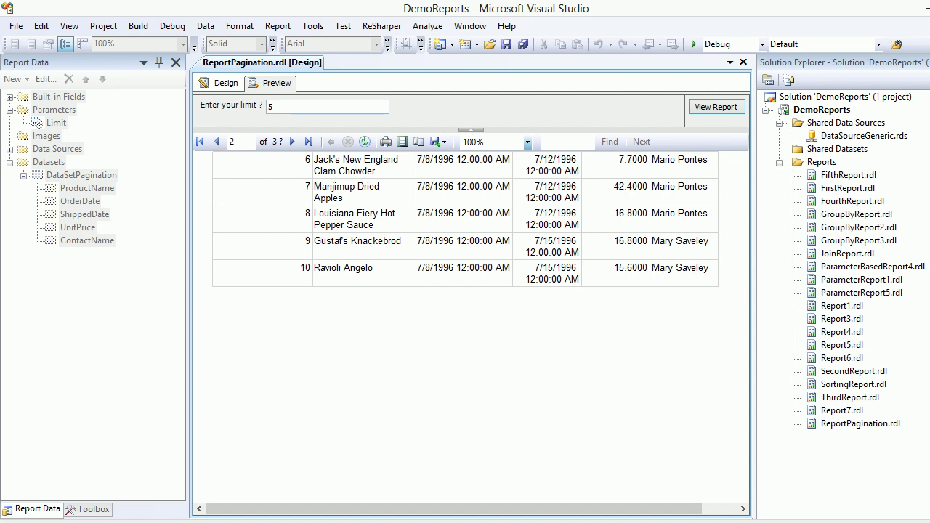
click(271, 107)
double_click(270, 107)
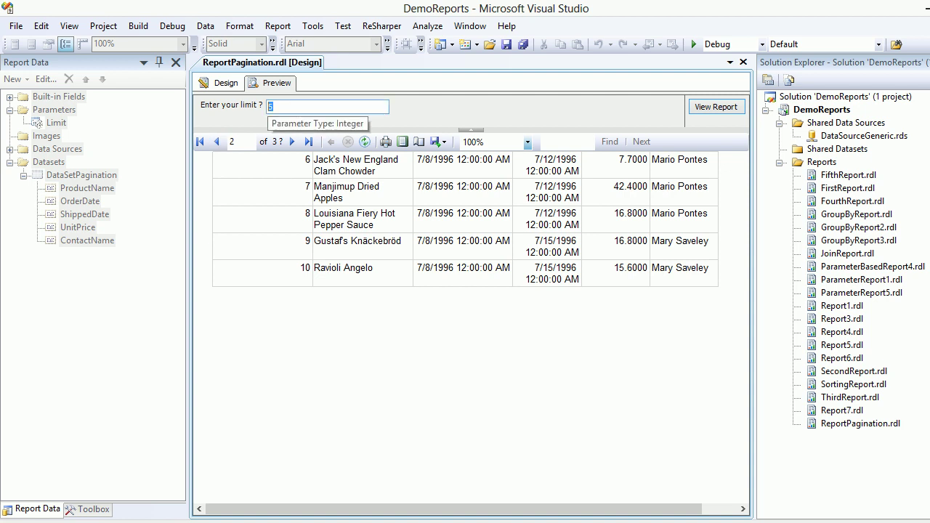
text(10)
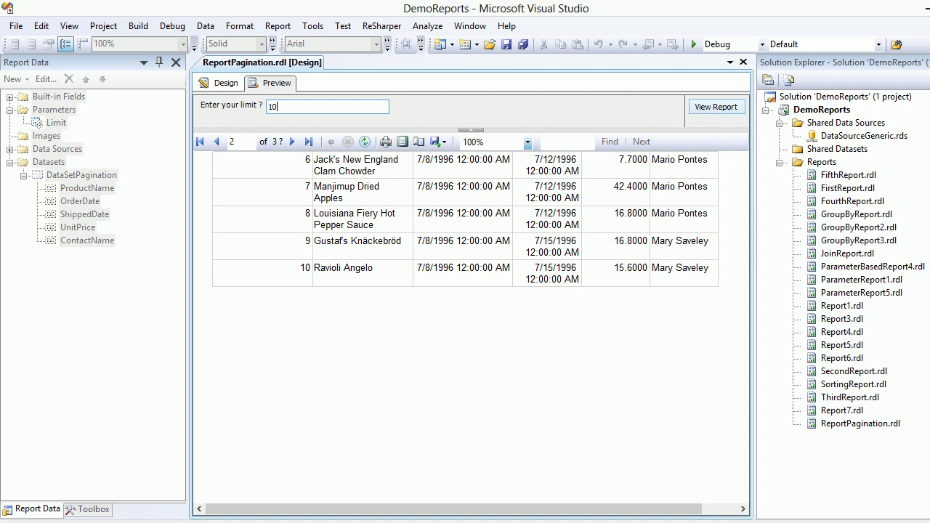
click(715, 106)
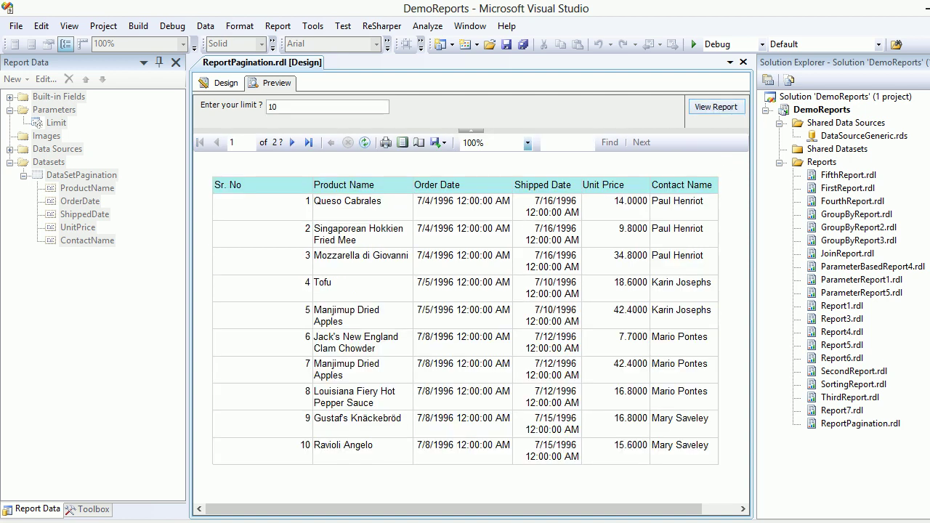
click(309, 142)
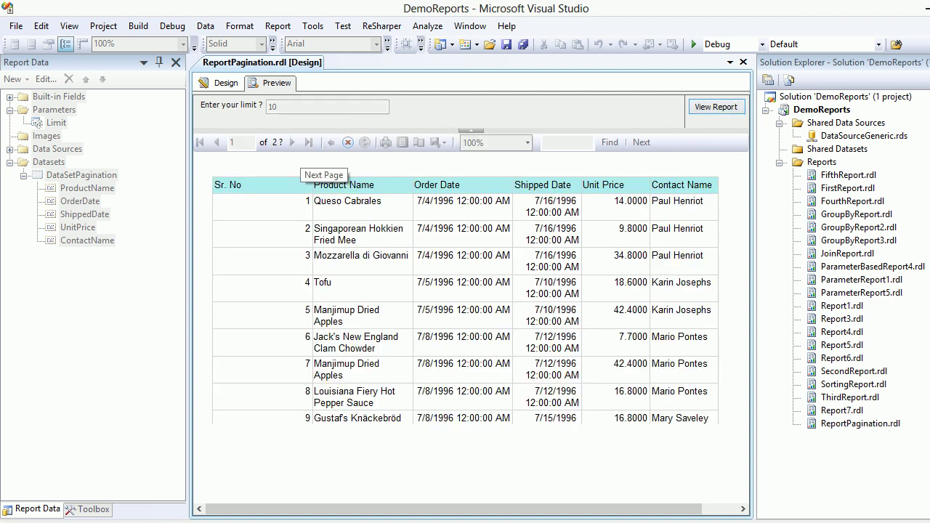
click(292, 142)
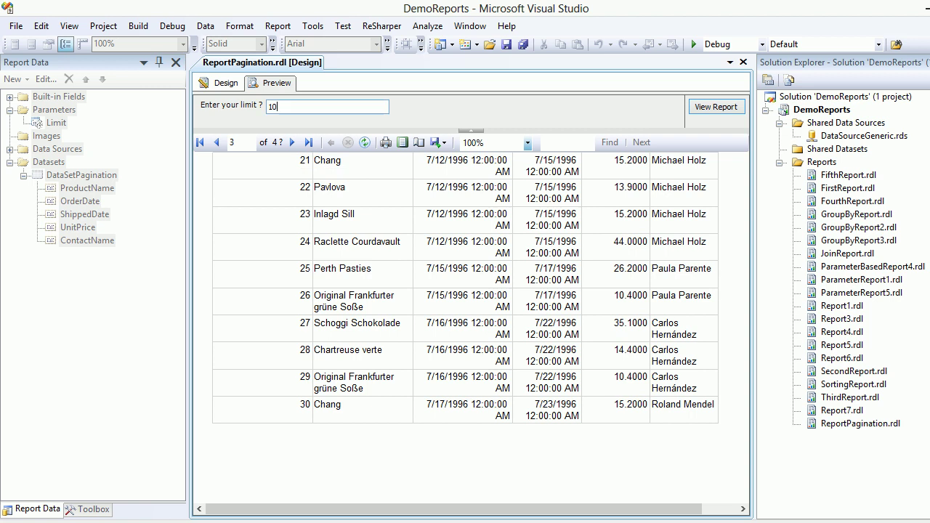
Rerun the report with a limit of 15 and scroll through its rows.
key(BackSpace)
text(5)
click(715, 107)
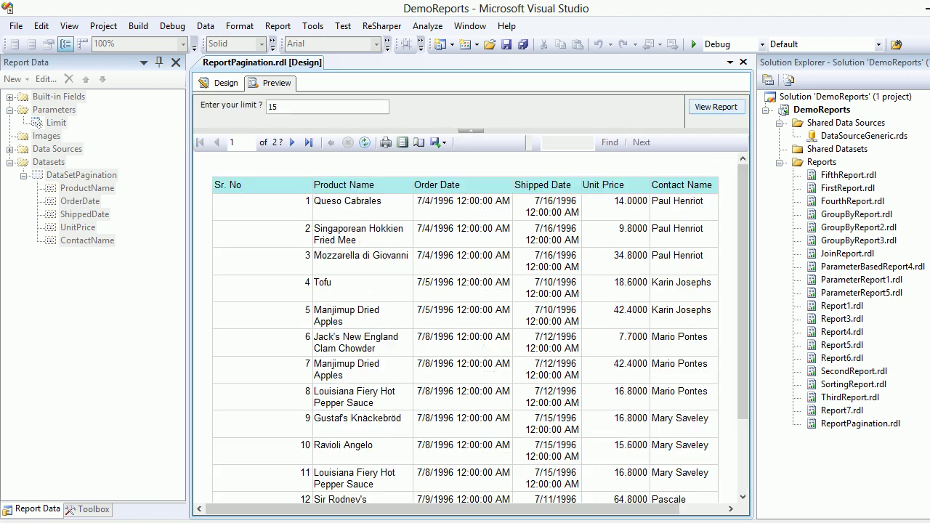
scroll(742, 290, down, 3)
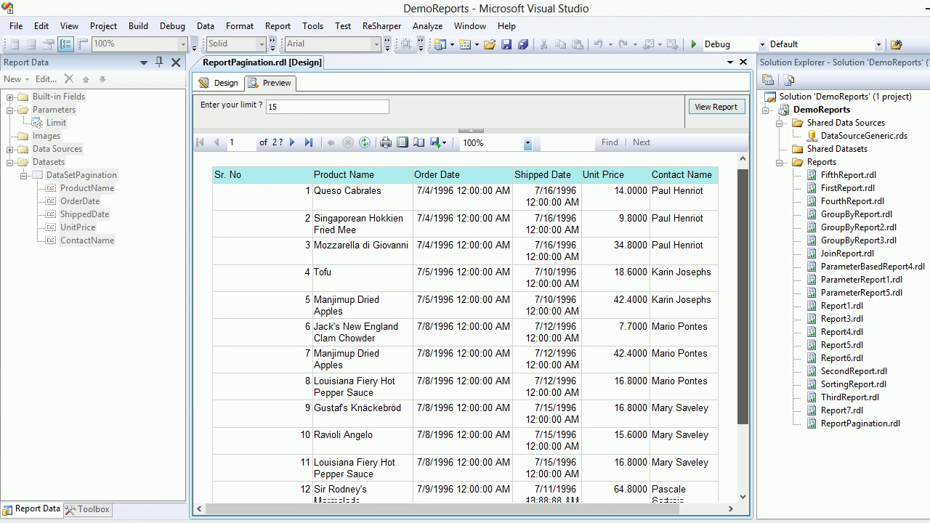
scroll(472, 326, up, 3)
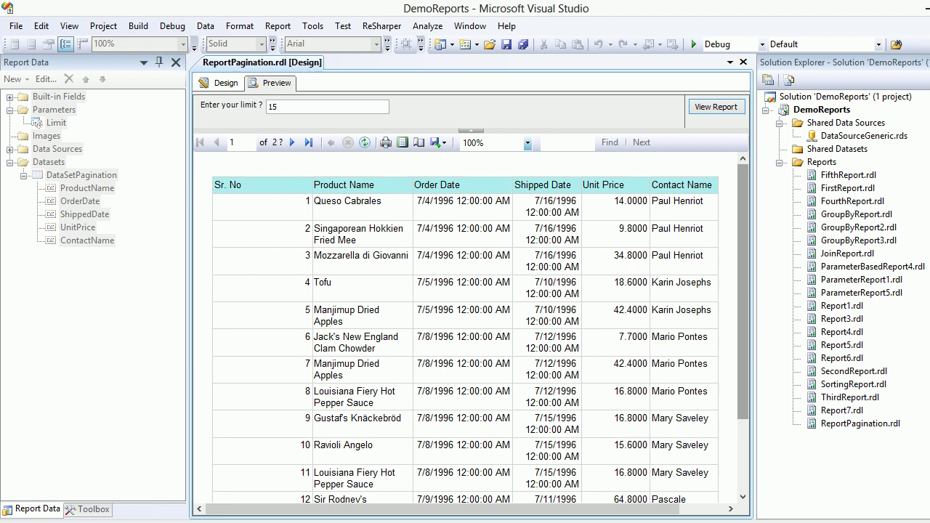
drag(288, 107, 267, 107)
Rerun the report with a limit of 75 and scroll through the first page's rows.
text(75)
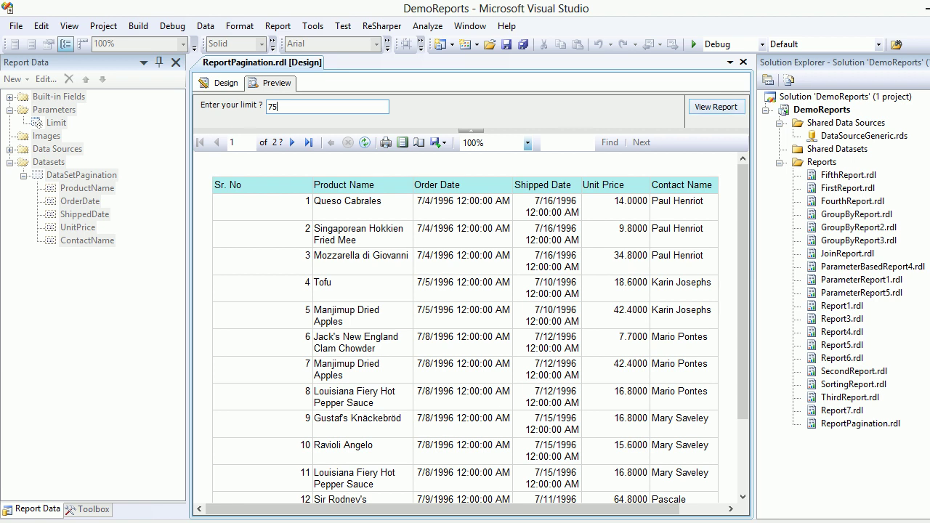
click(716, 107)
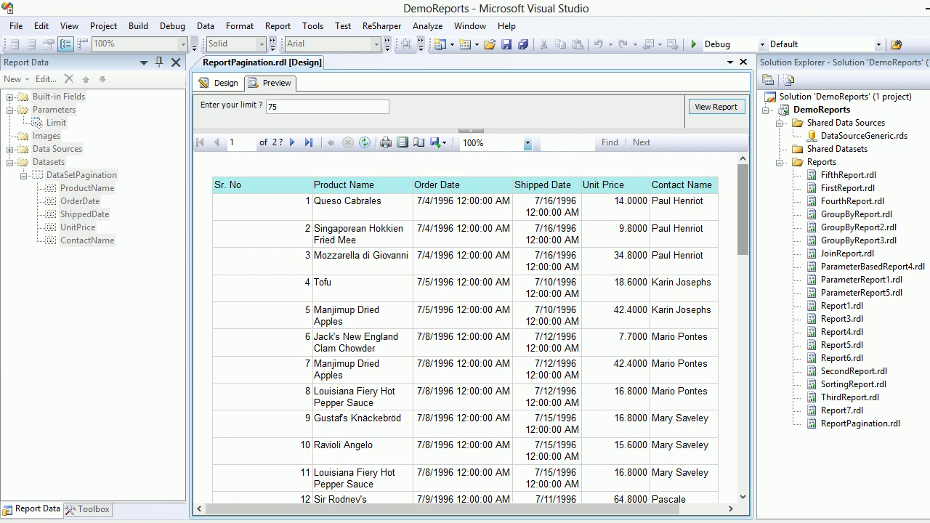
drag(742, 209, 742, 445)
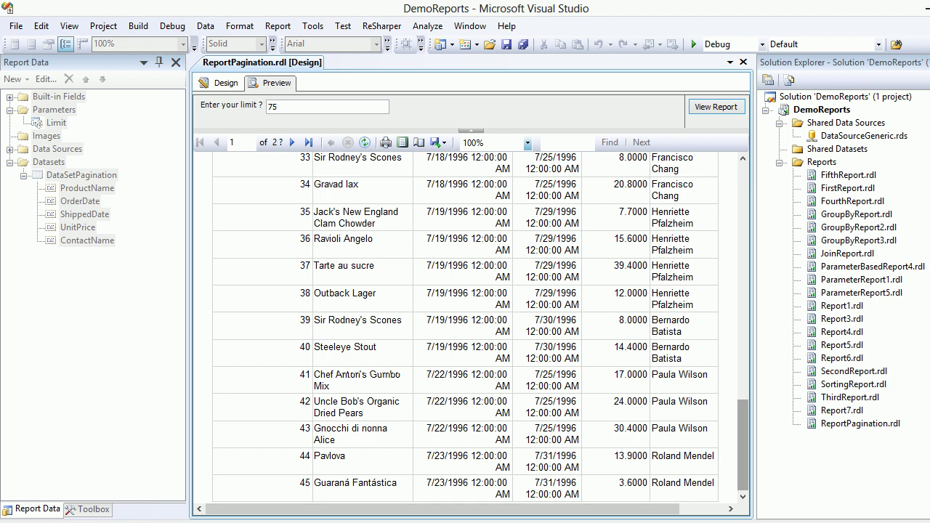
drag(742, 445, 742, 210)
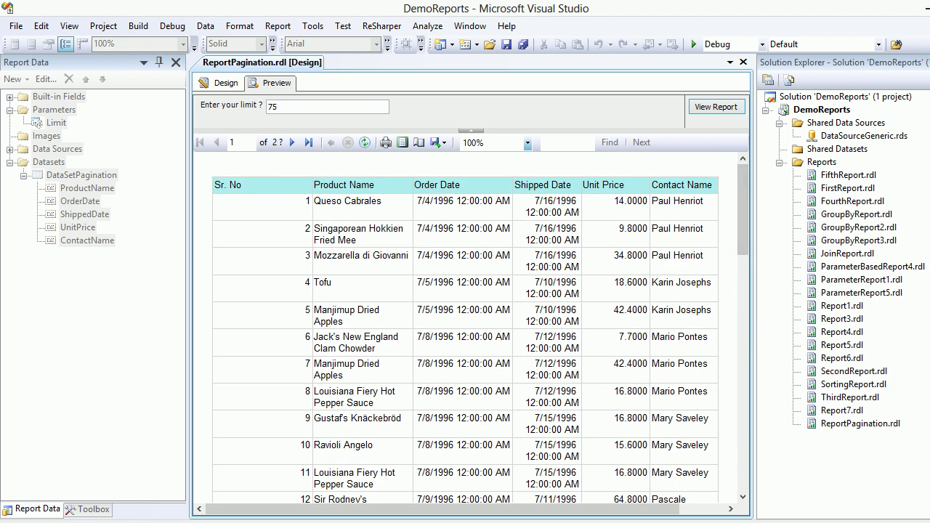
click(221, 83)
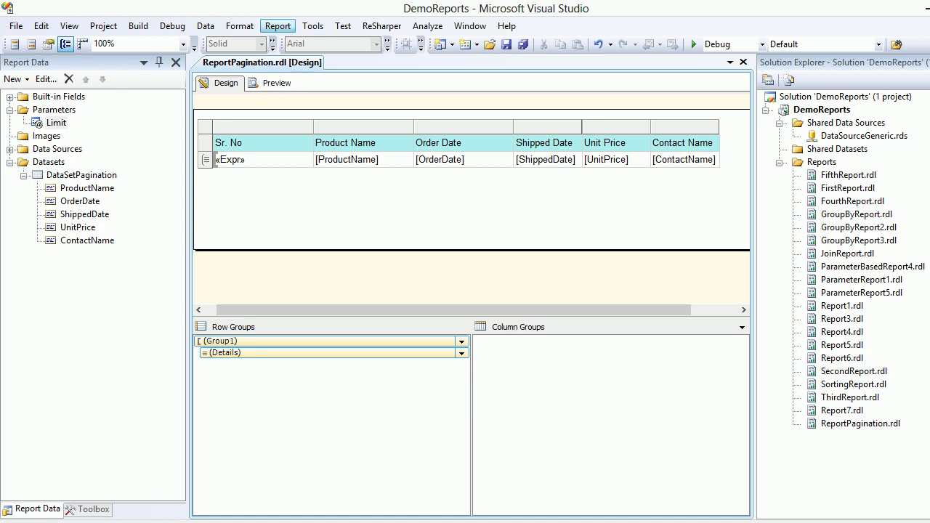
click(277, 26)
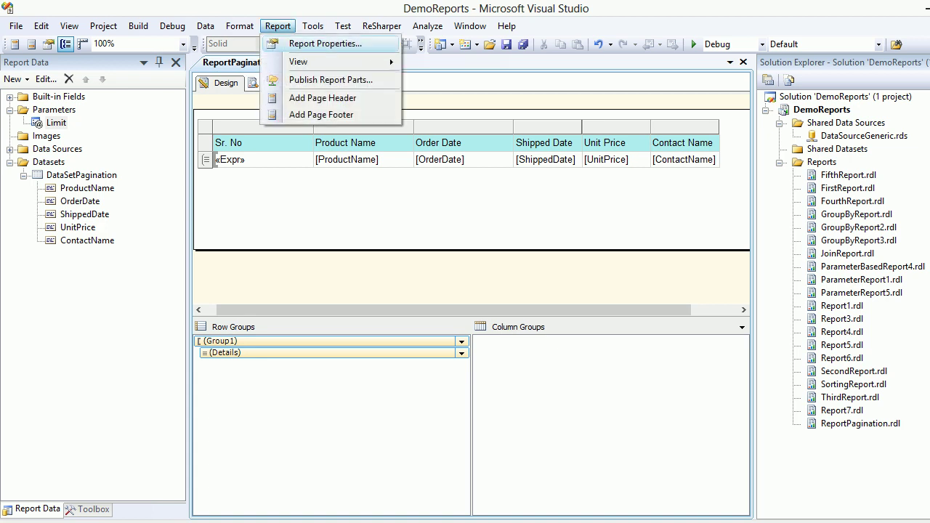
click(325, 44)
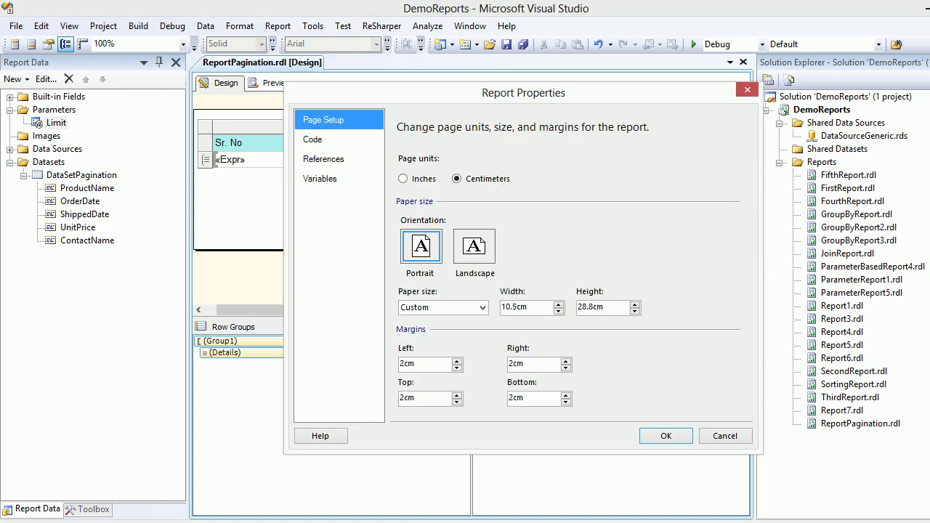
click(482, 307)
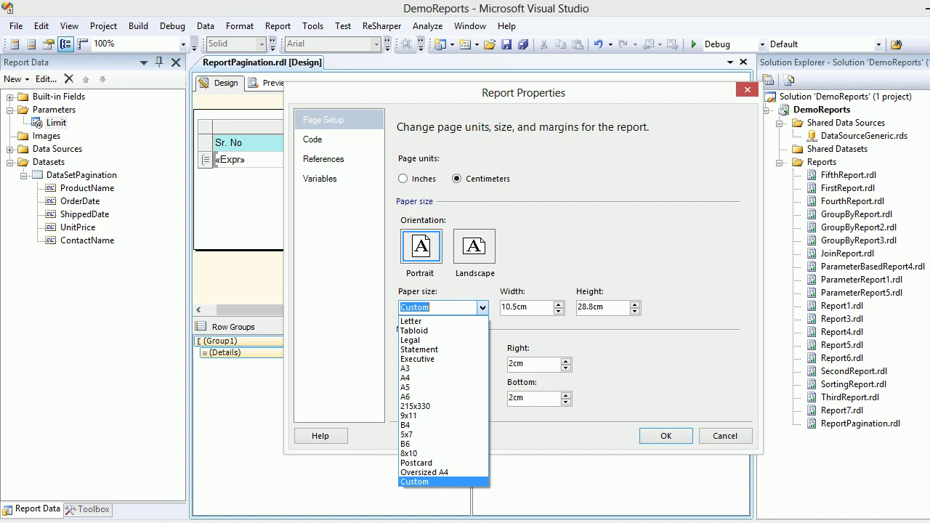
key(Escape)
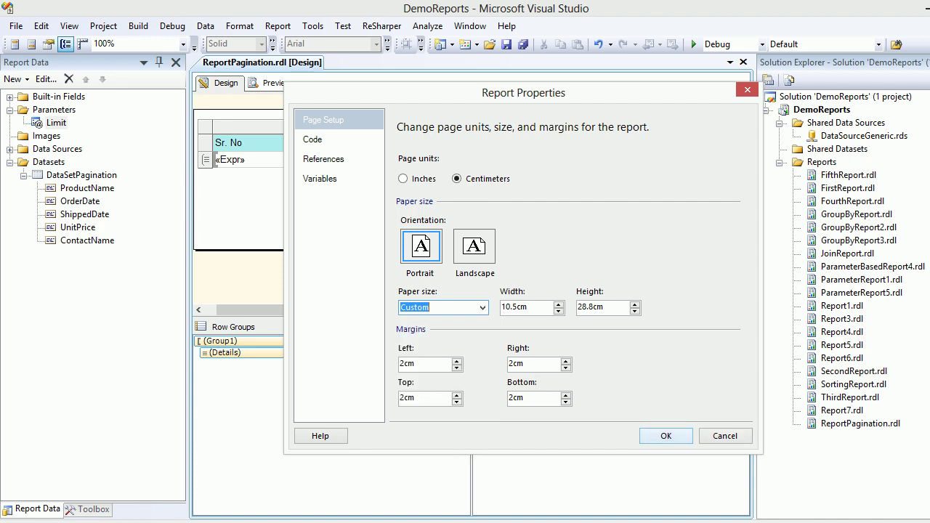
click(665, 436)
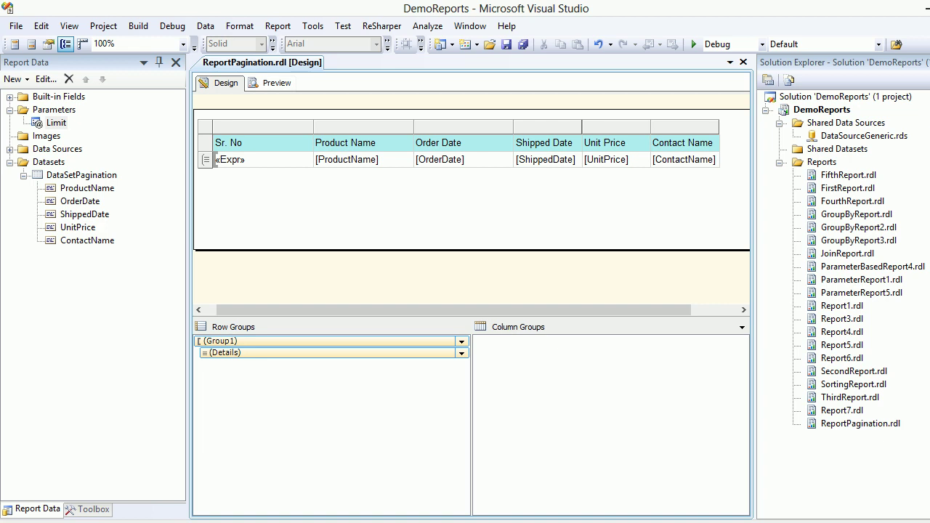
Preview the report with a limit of 60 and scroll through the rows.
click(272, 83)
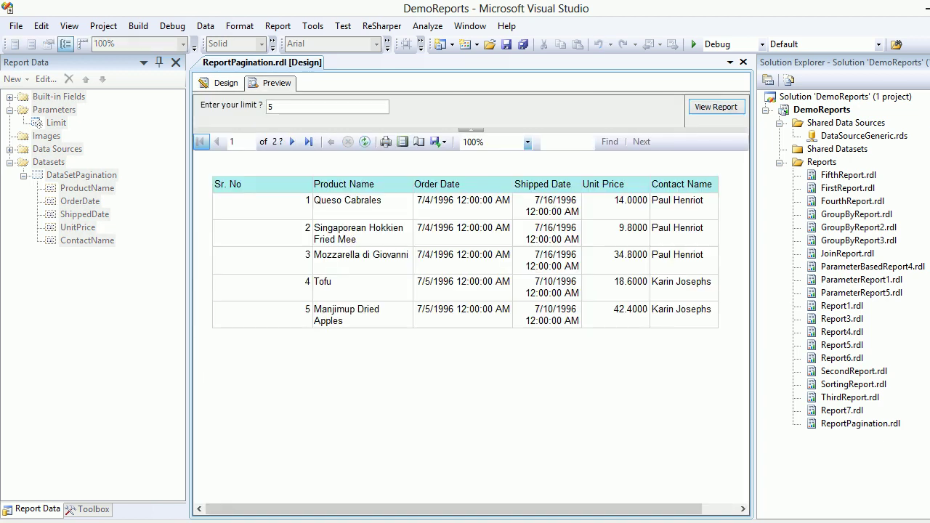
click(270, 107)
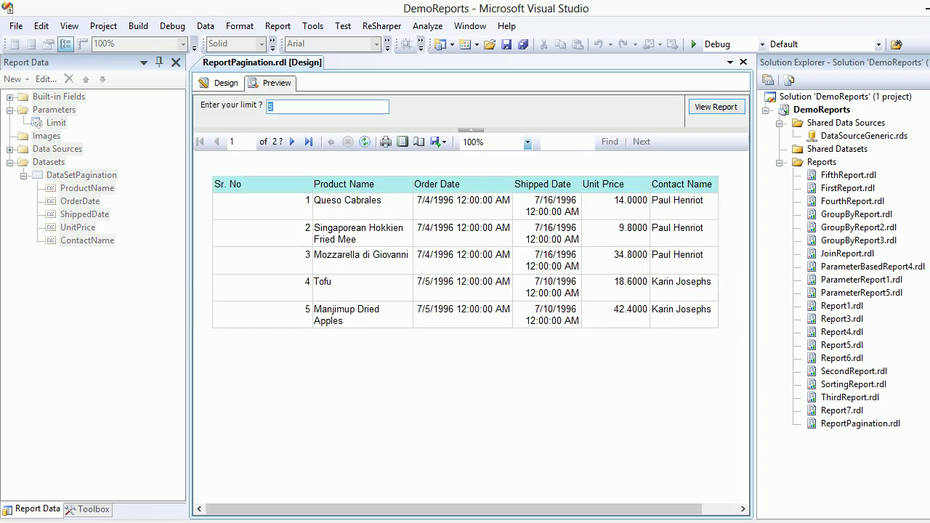
text(60)
key(Return)
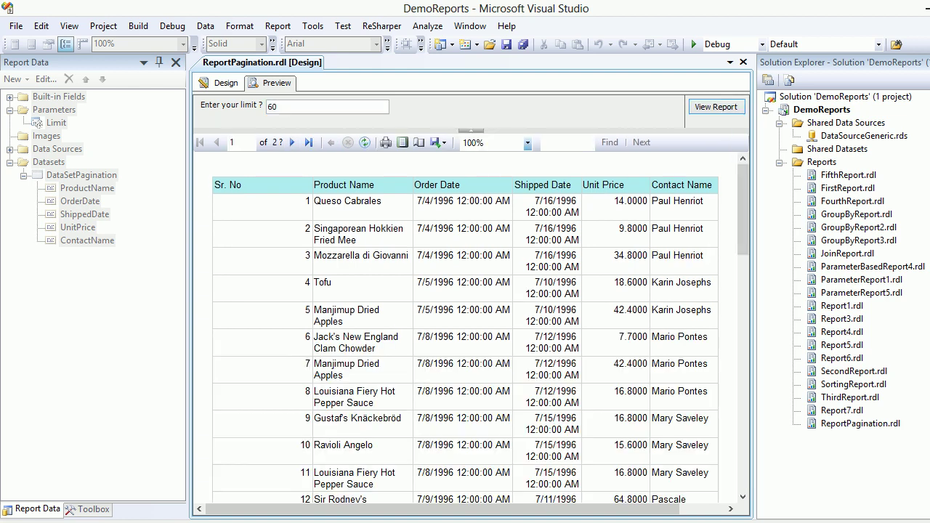
scroll(472, 327, down, 15)
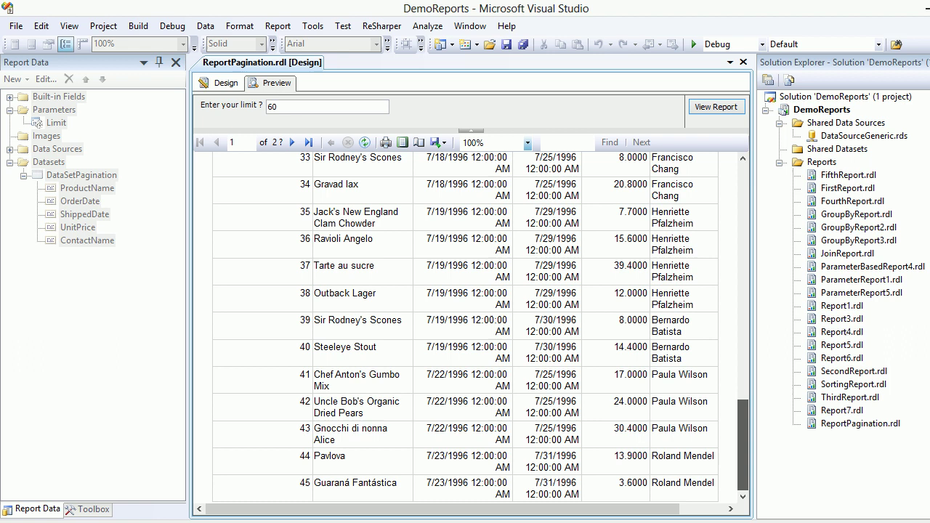
scroll(472, 327, up, 15)
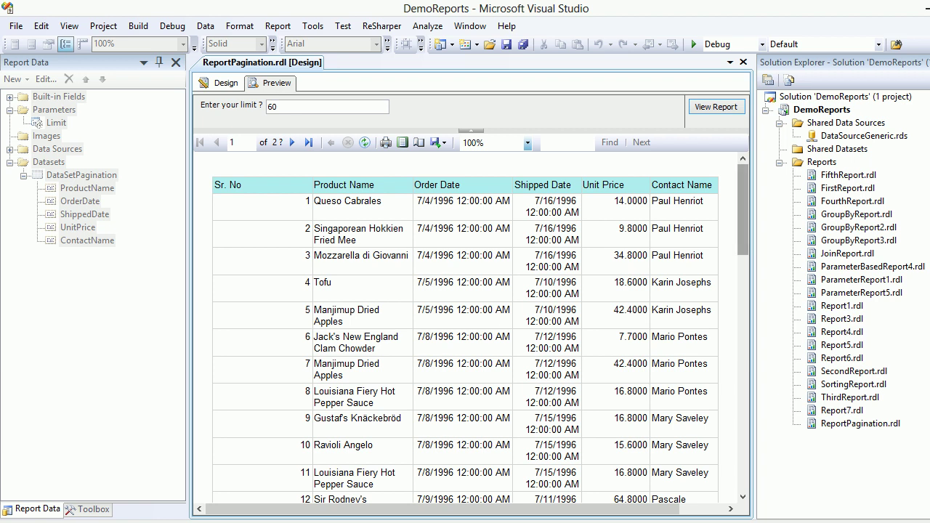
Re-render with a limit of 44 and scroll to check rows 1–44 on page one.
double_click(272, 106)
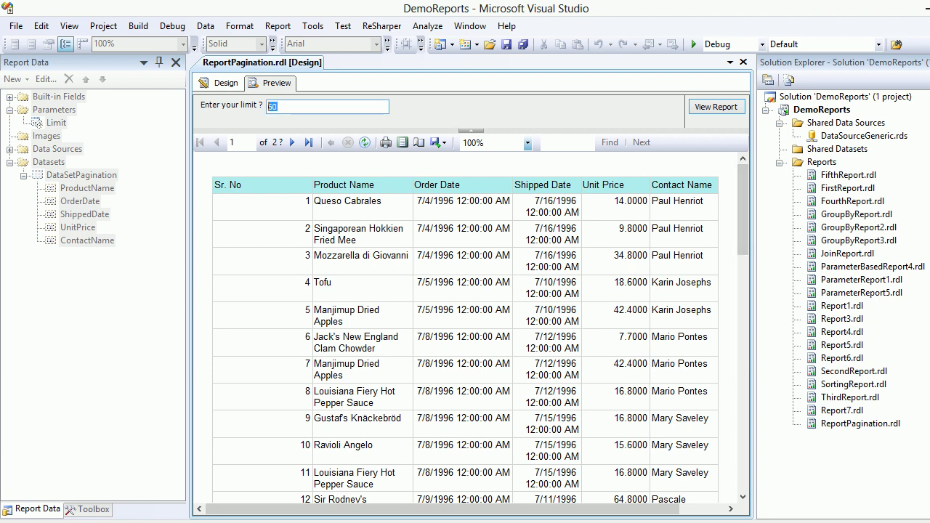
text(44)
key(Return)
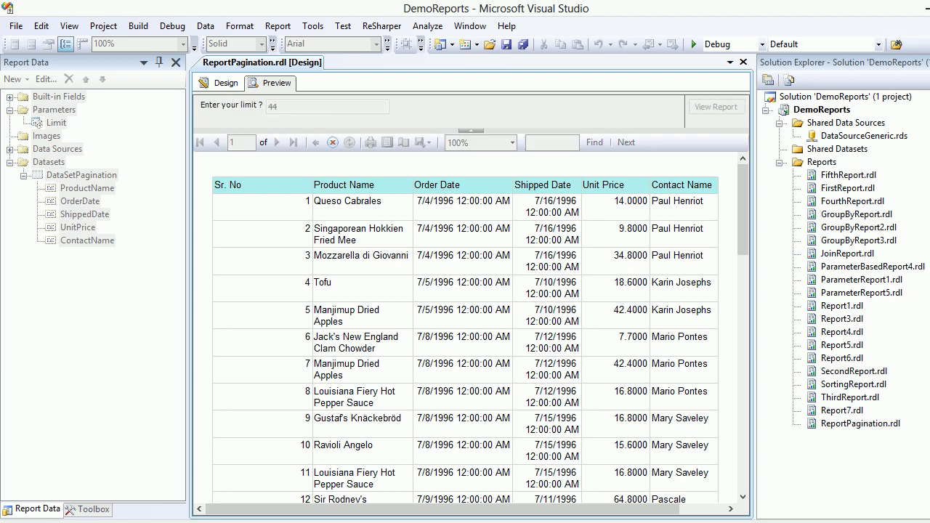
drag(743, 210, 742, 447)
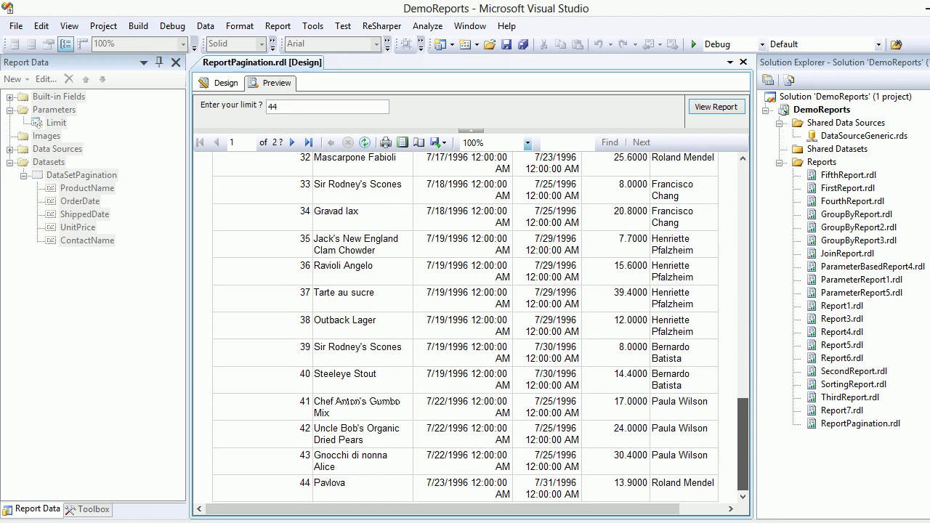
drag(742, 446, 742, 211)
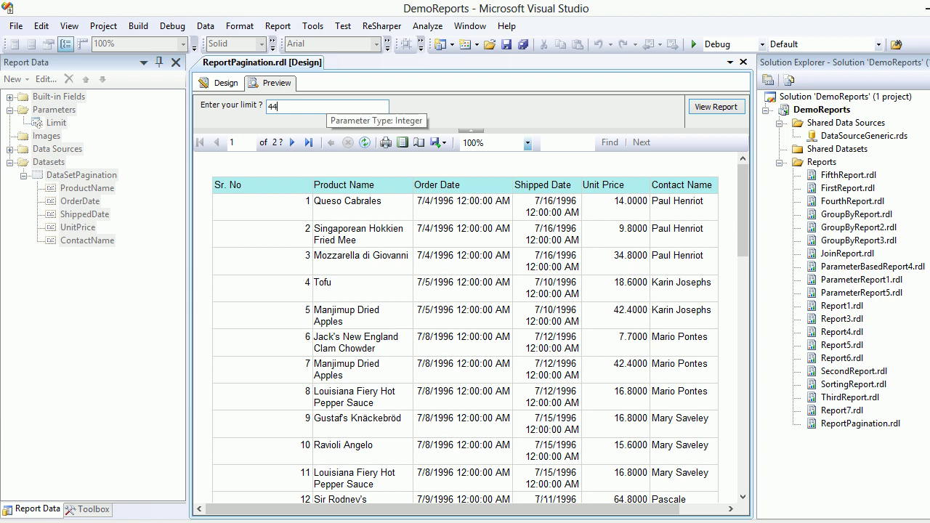
double_click(327, 106)
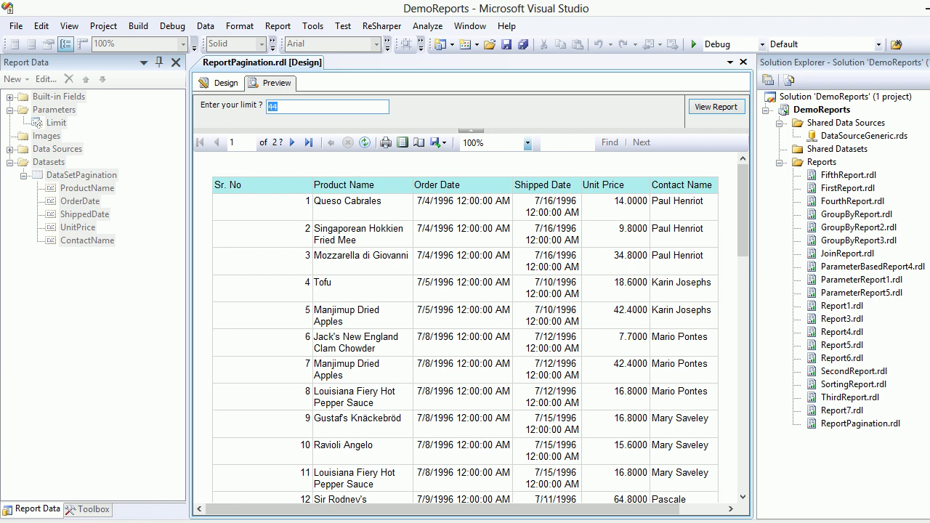
Open the Limit parameter's properties in design view and verify its default value is 5.
click(218, 82)
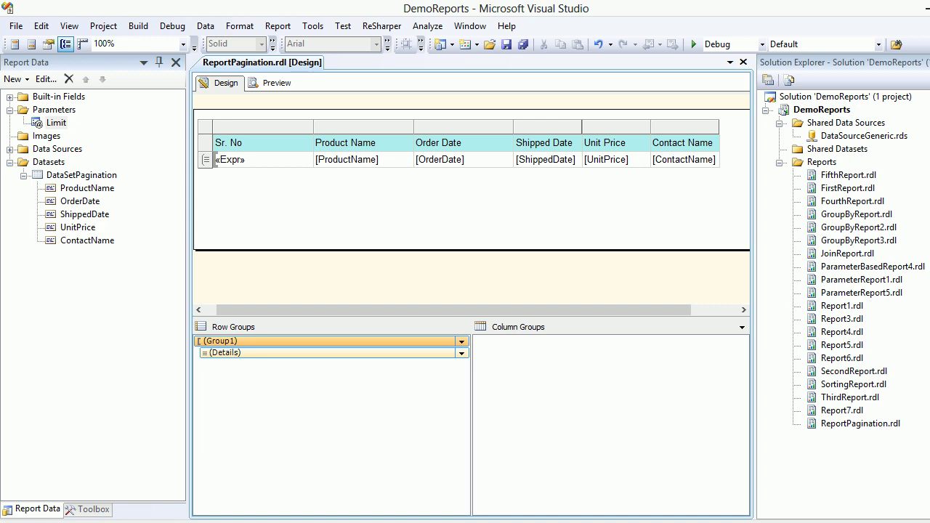
click(55, 123)
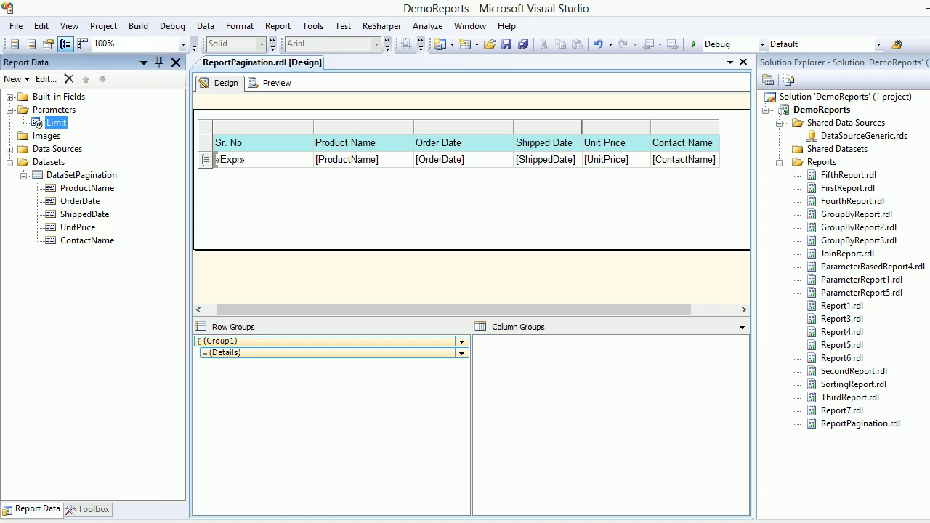
right_click(58, 122)
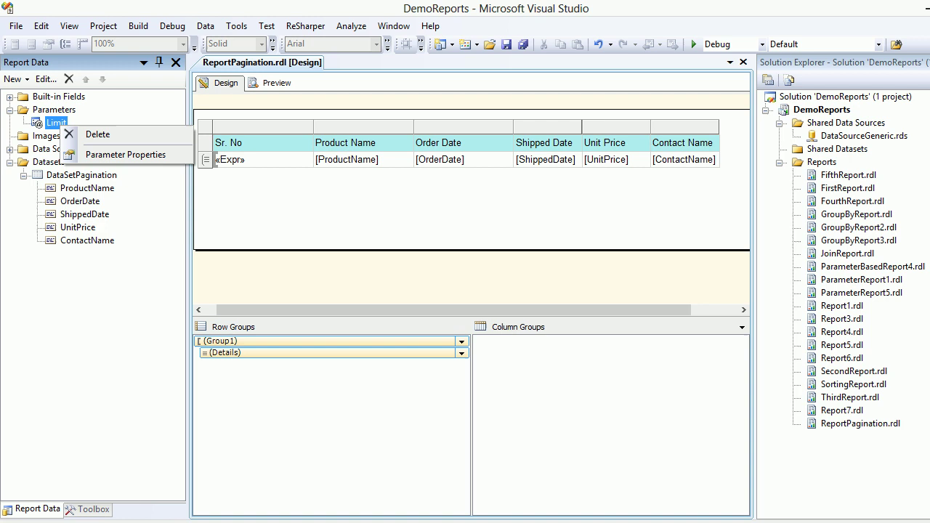
click(109, 154)
click(333, 150)
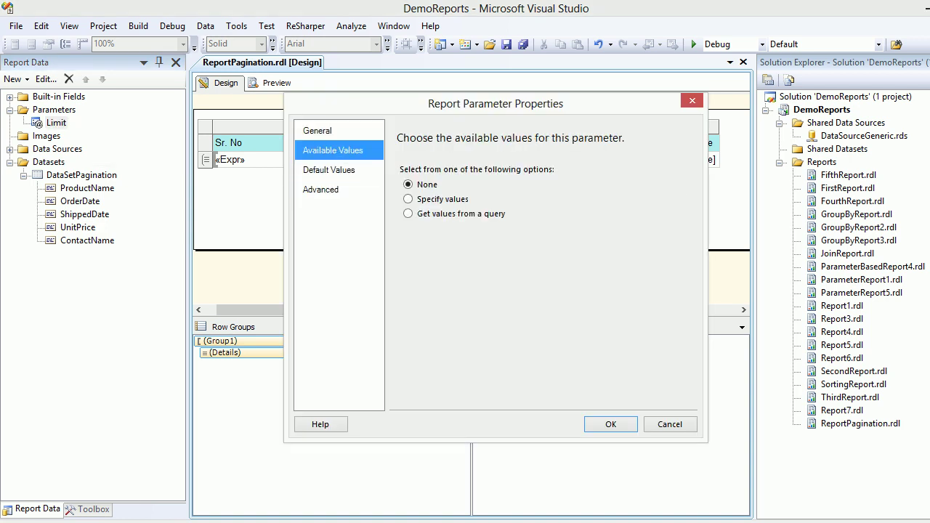
click(328, 169)
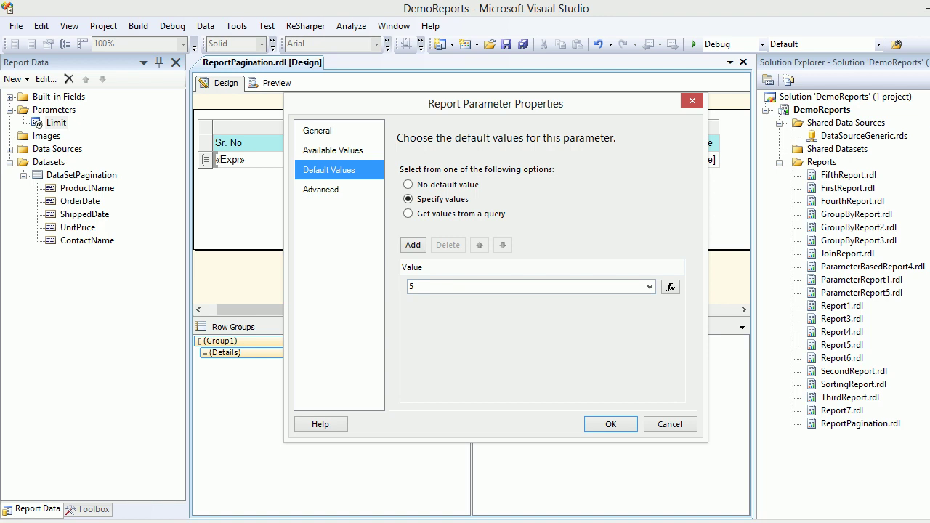
click(610, 424)
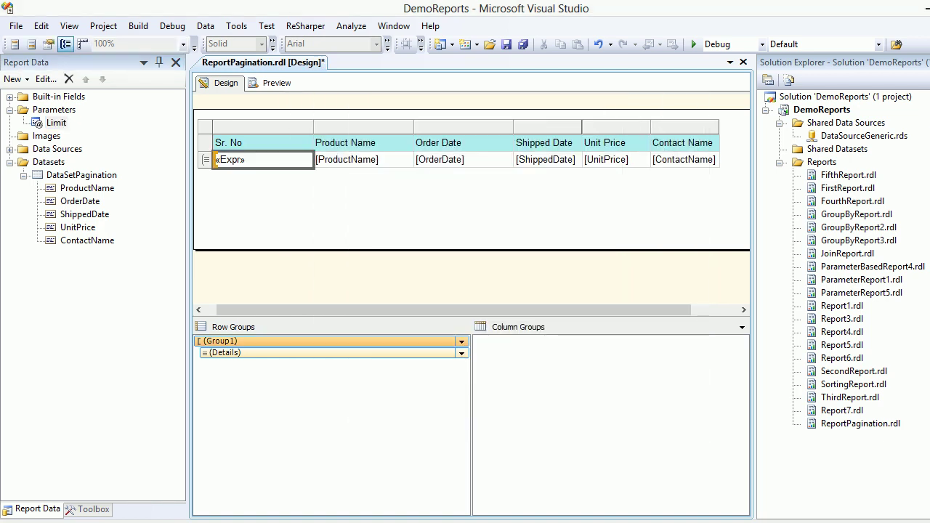
Confirm Group1's group-on expression =Ceiling(ROWNUMBER(nothing)/Parameters!Limit.Value) and accept it unchanged.
right_click(230, 341)
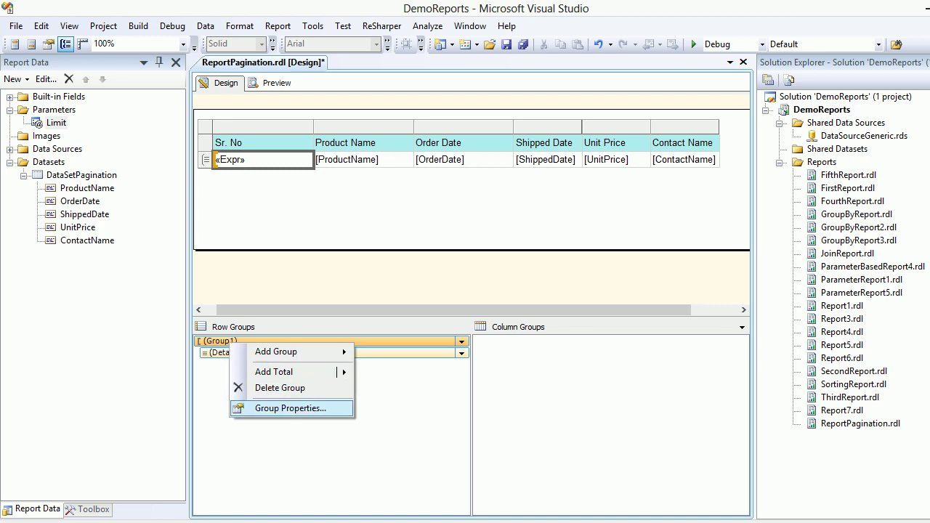
click(291, 408)
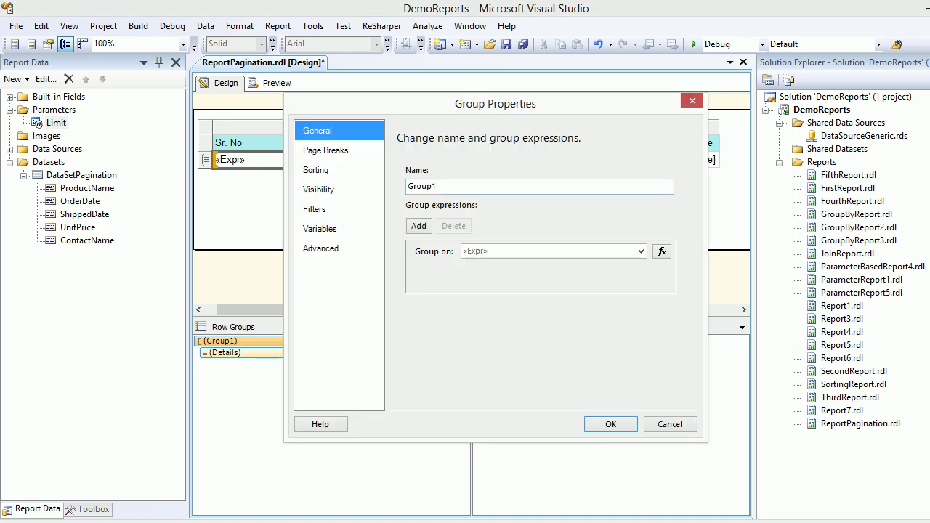
click(641, 251)
click(661, 250)
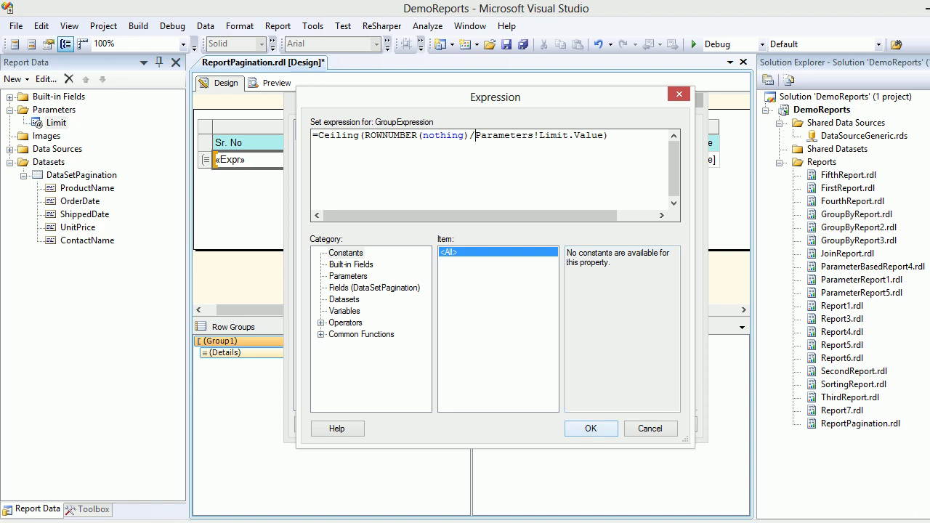
key(Return)
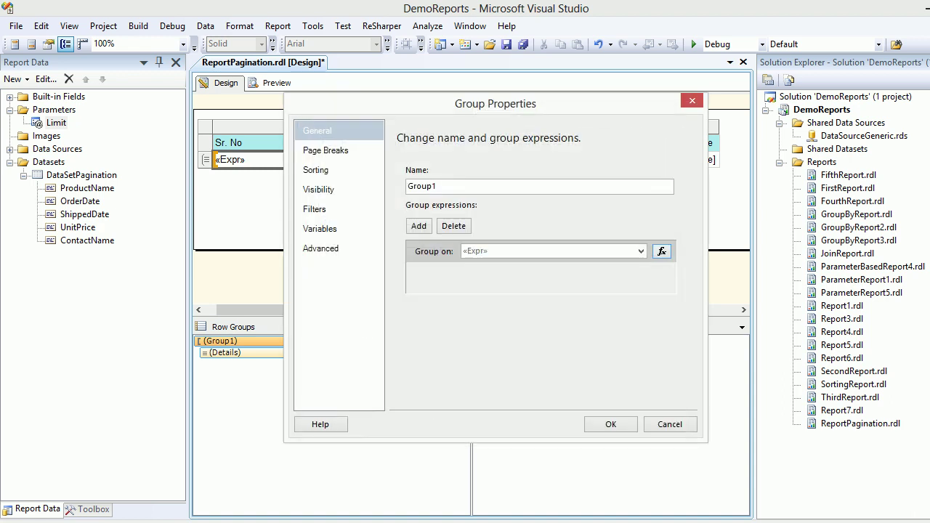
key(Return)
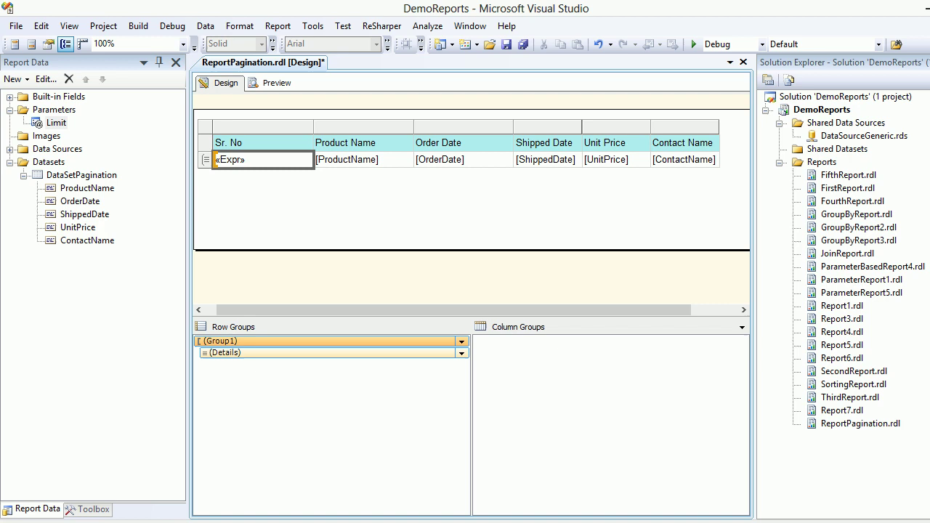
key(ctrl+s)
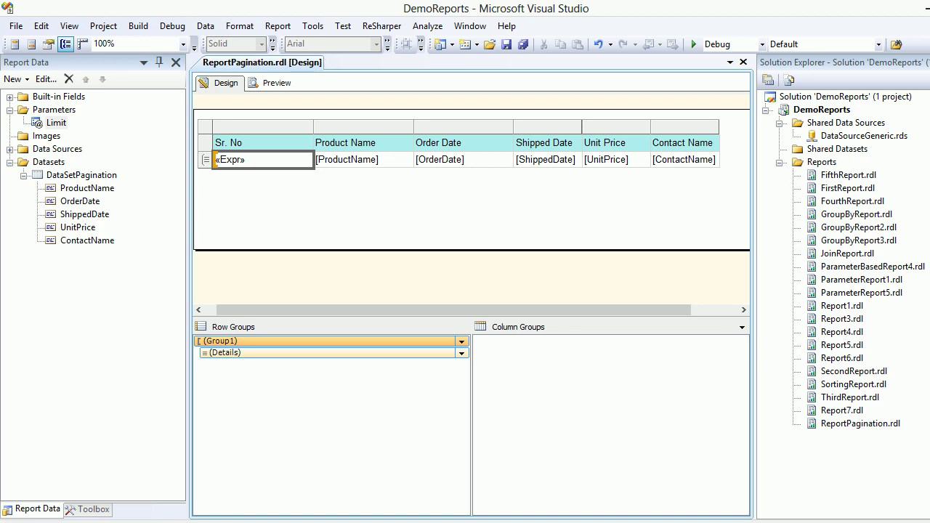